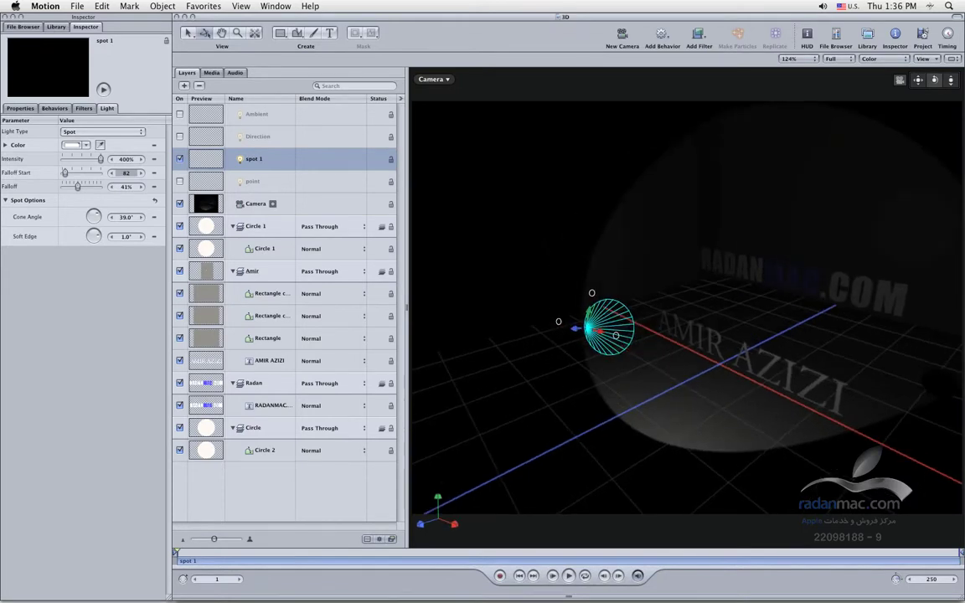
Shift the spot 1 light within the 3D scene and raise it slightly above the floor
{"action": "left_click_drag", "start_coordinate": [604, 334], "coordinate": [611, 345]}
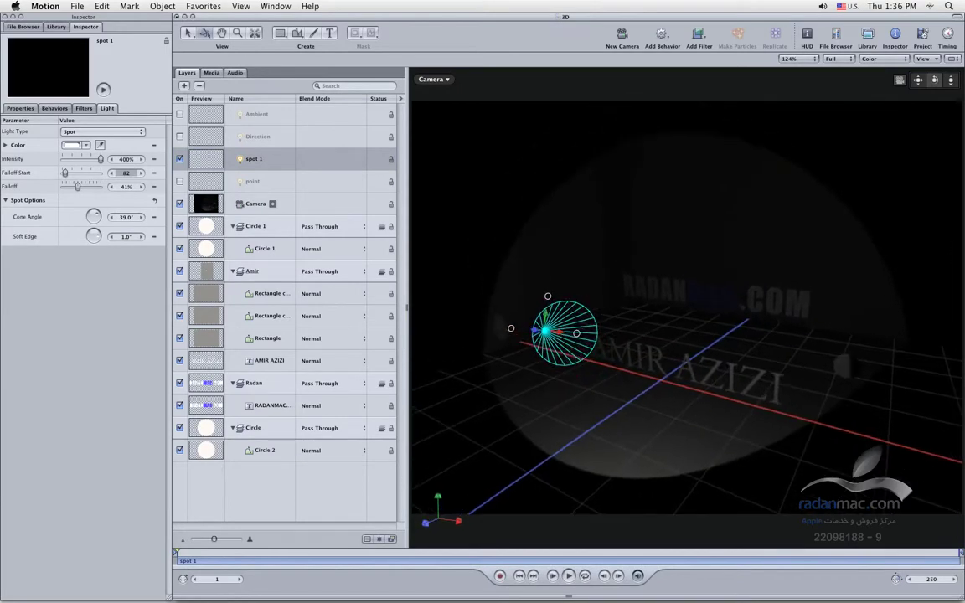
{"action": "left_click_drag", "start_coordinate": [548, 317], "coordinate": [548, 300]}
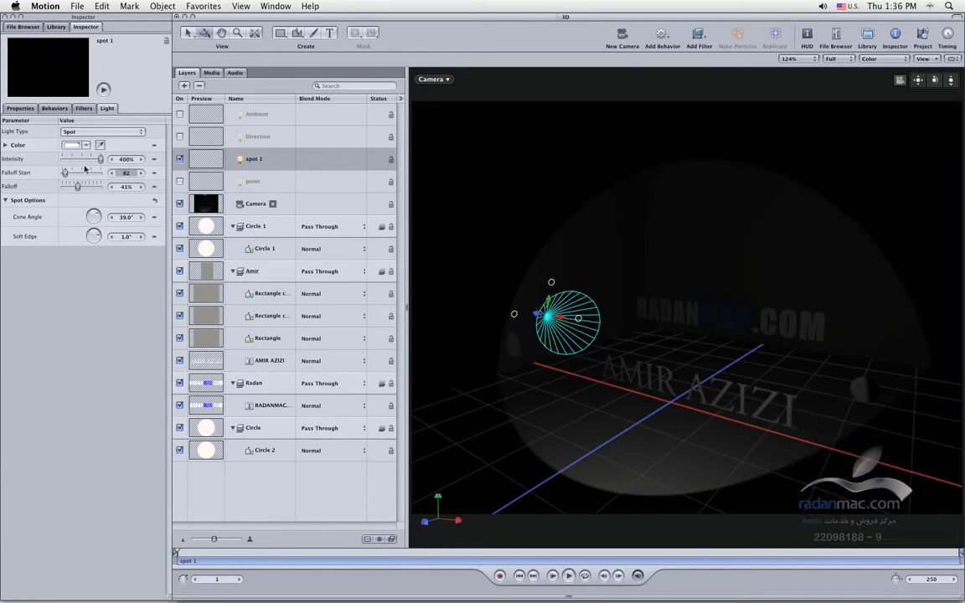
Set spot 1's Intensity to 100%, with both Falloff Start and Falloff at 0
{"action": "left_click", "coordinate": [127, 174]}
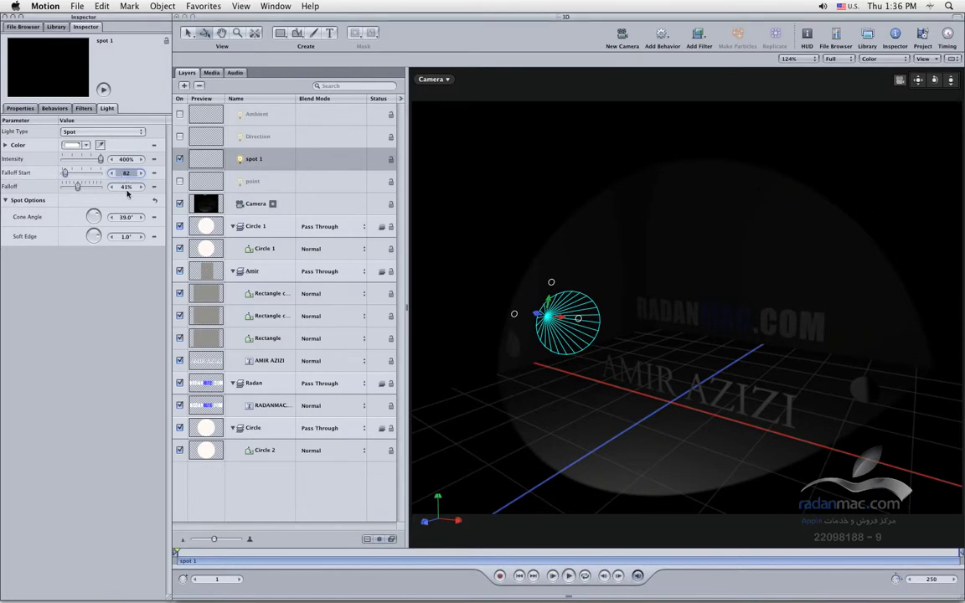
{"action": "left_click_drag", "start_coordinate": [75, 186], "coordinate": [57, 190]}
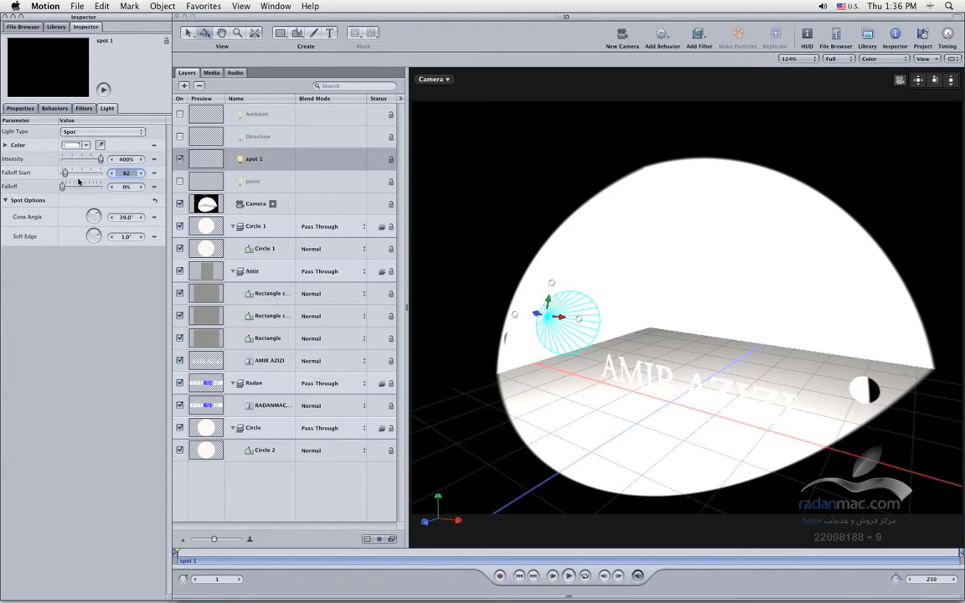
{"action": "left_click", "coordinate": [74, 159]}
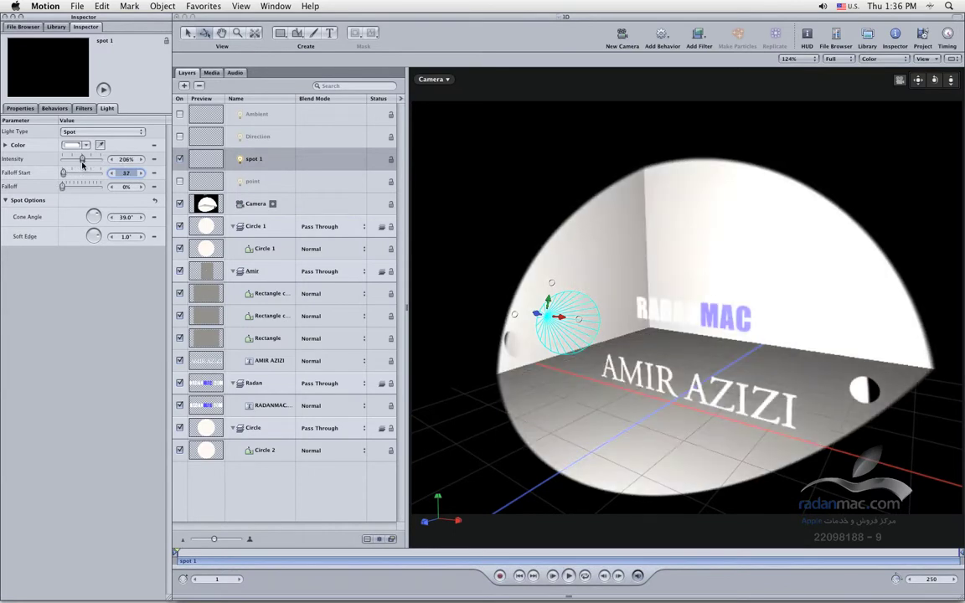
{"action": "left_click", "coordinate": [126, 159]}
{"action": "type", "text": "100"}
{"action": "key", "text": "Return"}
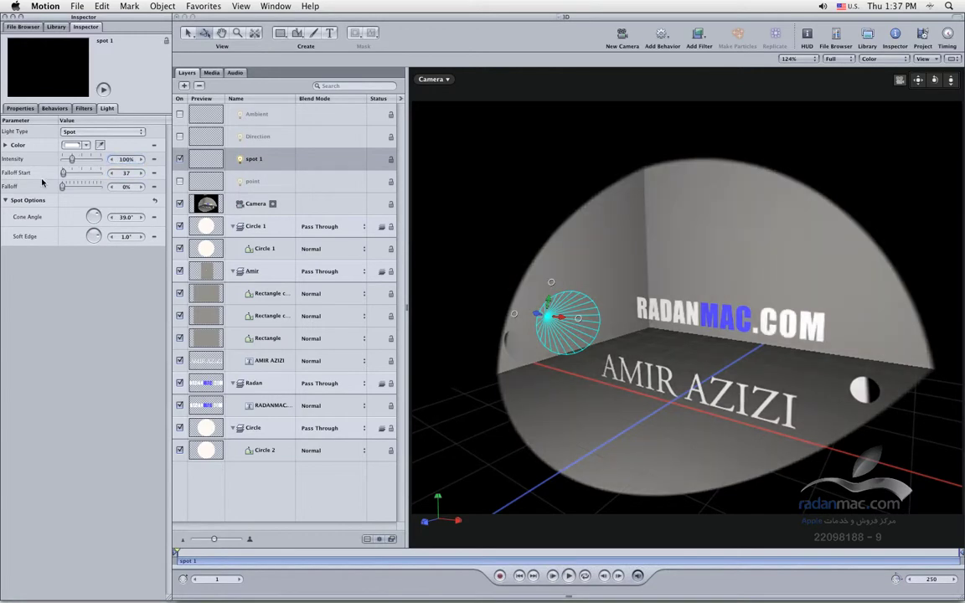
{"action": "left_click_drag", "start_coordinate": [127, 173], "coordinate": [121, 173]}
Move spot 1 deeper into the scene, closer to the back wall lettering
{"action": "left_click_drag", "start_coordinate": [535, 315], "coordinate": [559, 322]}
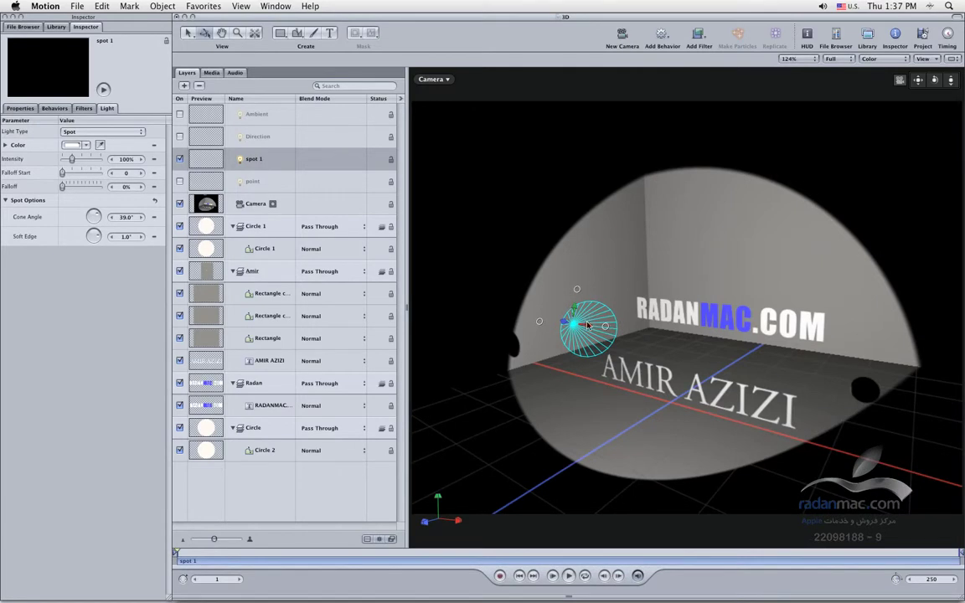
{"action": "left_click_drag", "start_coordinate": [601, 330], "coordinate": [605, 334]}
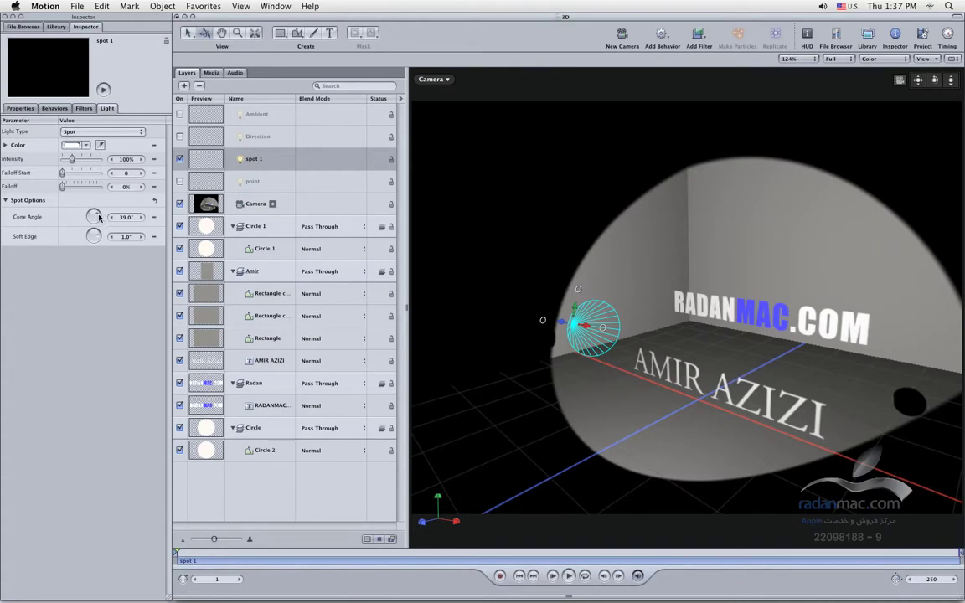
Narrow spot 1's Cone Angle to 30° and set its Soft Edge to 3°
{"action": "left_click_drag", "start_coordinate": [98, 216], "coordinate": [99, 217]}
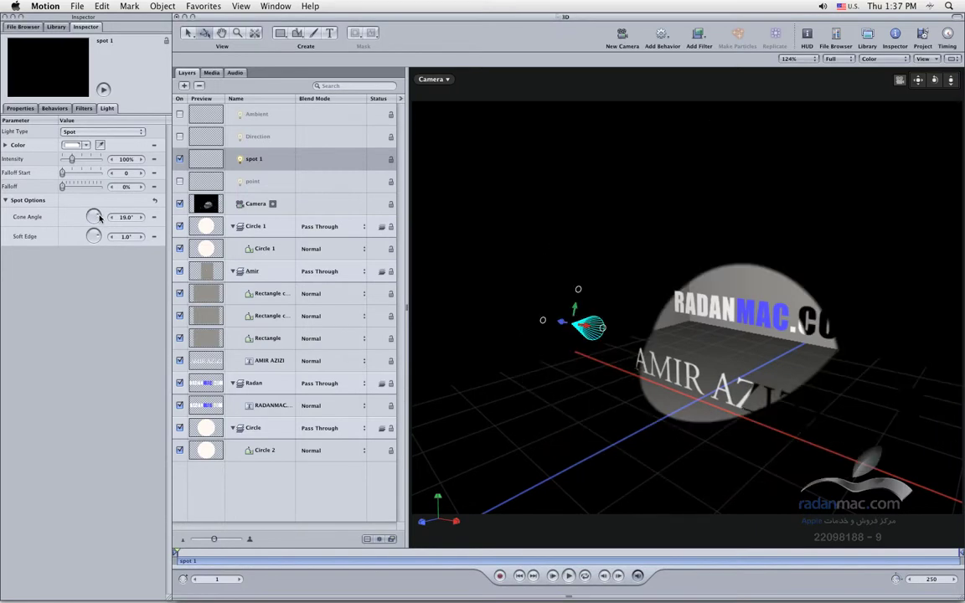
{"action": "left_click", "coordinate": [142, 218]}
{"action": "left_click", "coordinate": [141, 217]}
{"action": "left_click", "coordinate": [141, 218]}
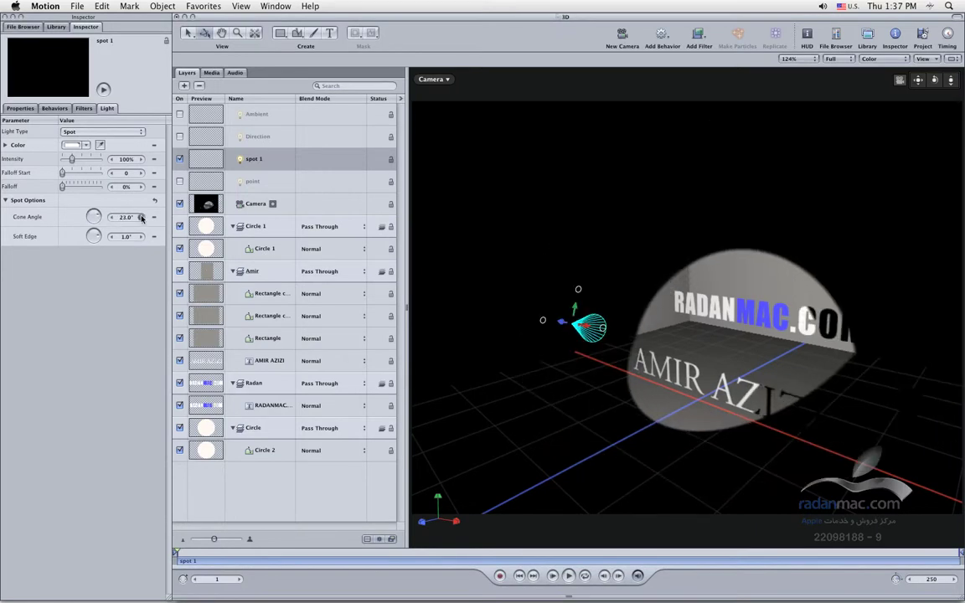
{"action": "left_click", "coordinate": [141, 217]}
{"action": "left_click", "coordinate": [142, 218]}
{"action": "left_click", "coordinate": [142, 218]}
{"action": "left_click", "coordinate": [141, 218]}
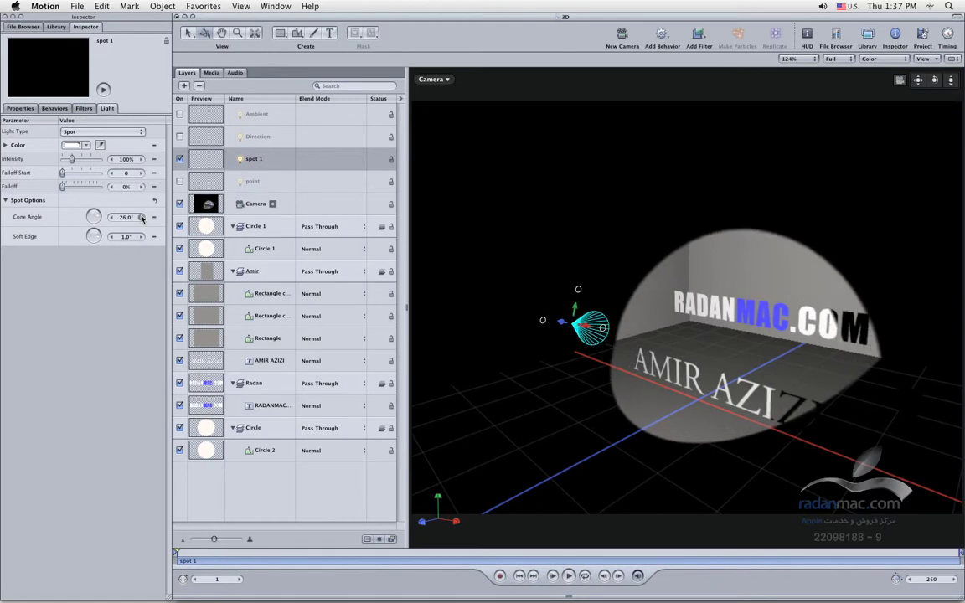
{"action": "left_click", "coordinate": [142, 218]}
{"action": "left_click", "coordinate": [141, 218]}
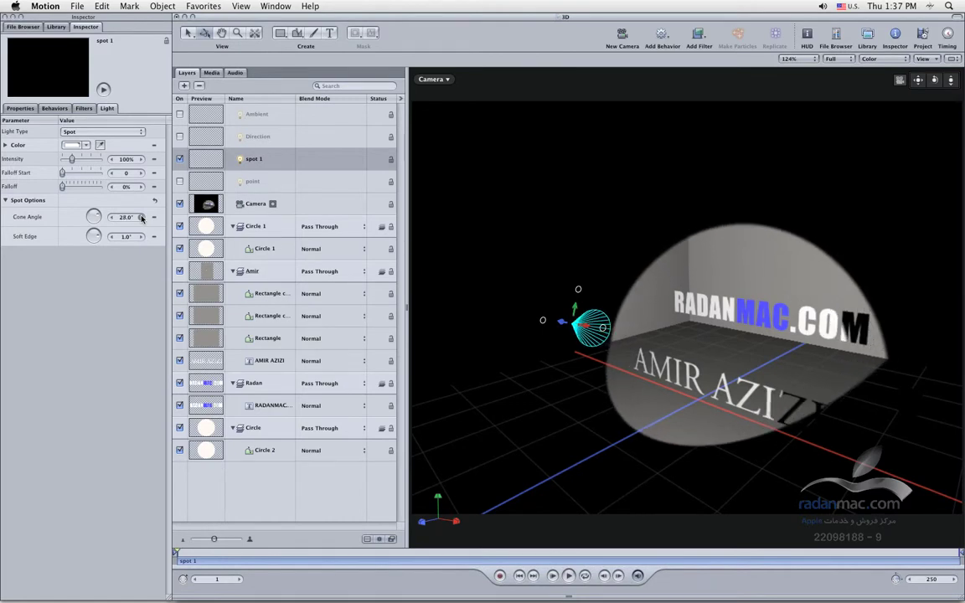
{"action": "left_click", "coordinate": [141, 218]}
{"action": "left_click", "coordinate": [141, 218]}
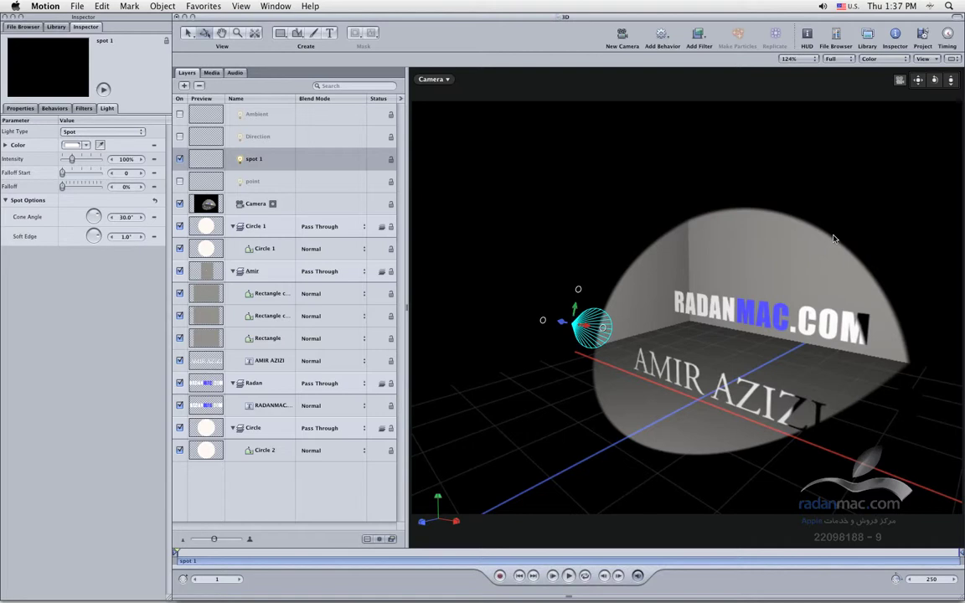
{"action": "left_click", "coordinate": [113, 237]}
{"action": "left_click", "coordinate": [140, 237]}
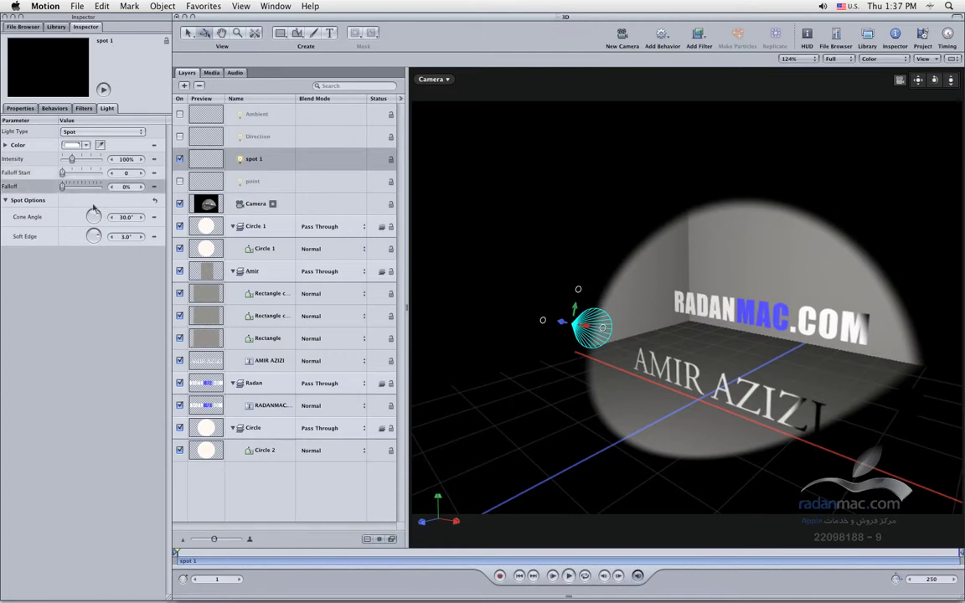
Set spot 1's Falloff to 10% and raise its Intensity to 301%
{"action": "left_click_drag", "start_coordinate": [71, 187], "coordinate": [65, 190]}
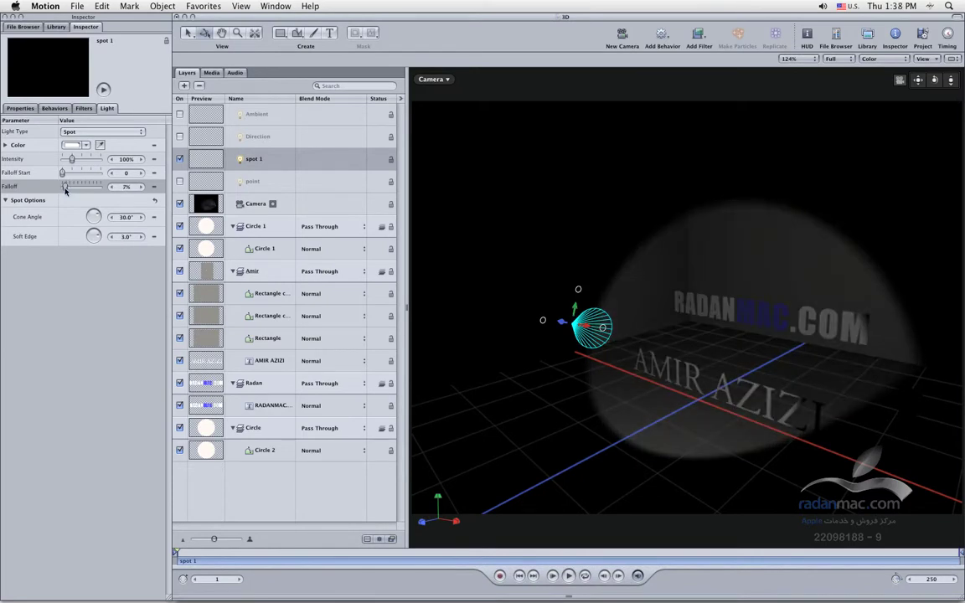
{"action": "left_click", "coordinate": [139, 189]}
{"action": "left_click", "coordinate": [139, 189]}
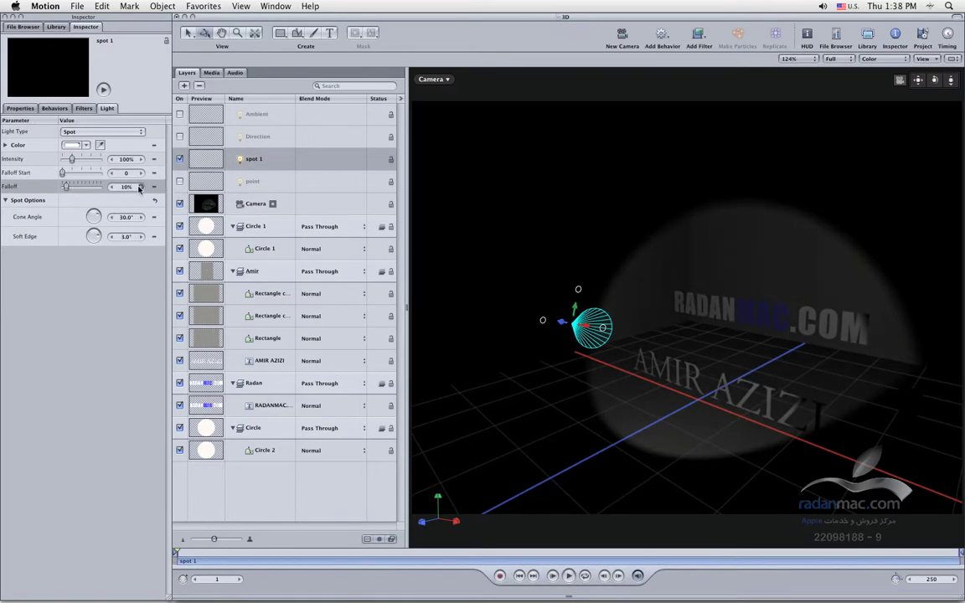
{"action": "left_click", "coordinate": [85, 161]}
{"action": "left_click_drag", "start_coordinate": [84, 162], "coordinate": [88, 163]}
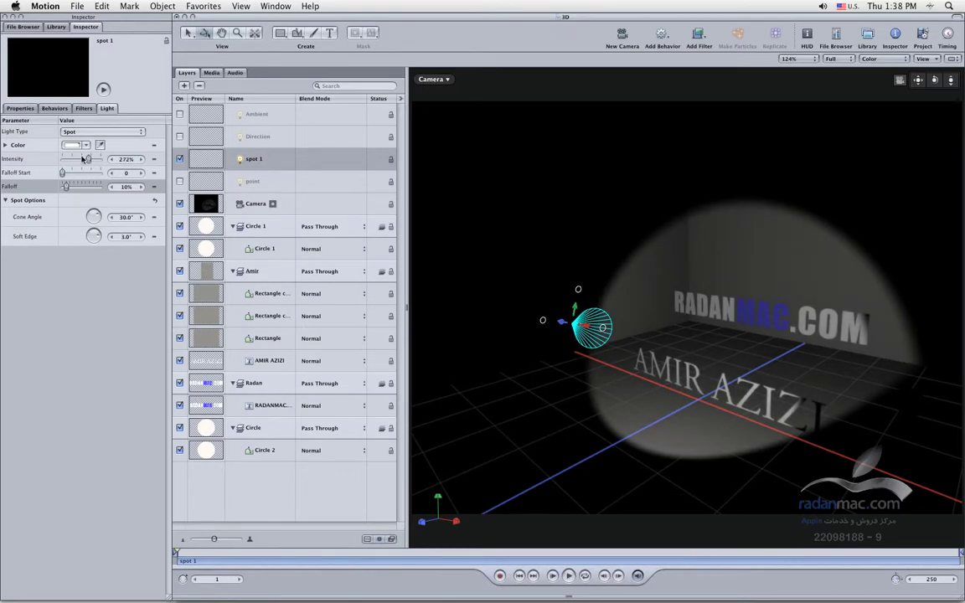
{"action": "left_click_drag", "start_coordinate": [88, 161], "coordinate": [90, 161]}
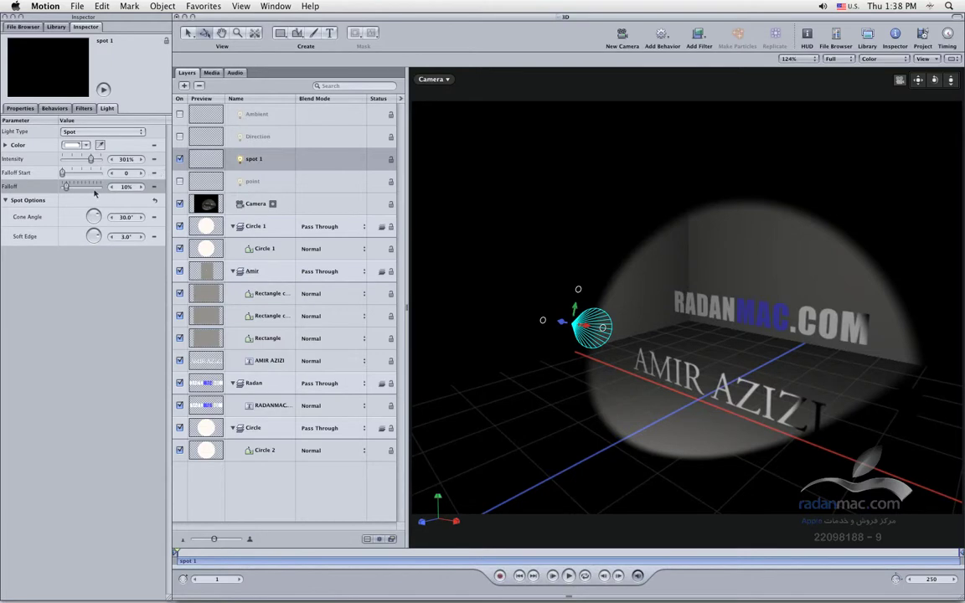
Set spot 1's Falloff Start to 410 and its Falloff to 100%
{"action": "left_click_drag", "start_coordinate": [62, 177], "coordinate": [73, 179]}
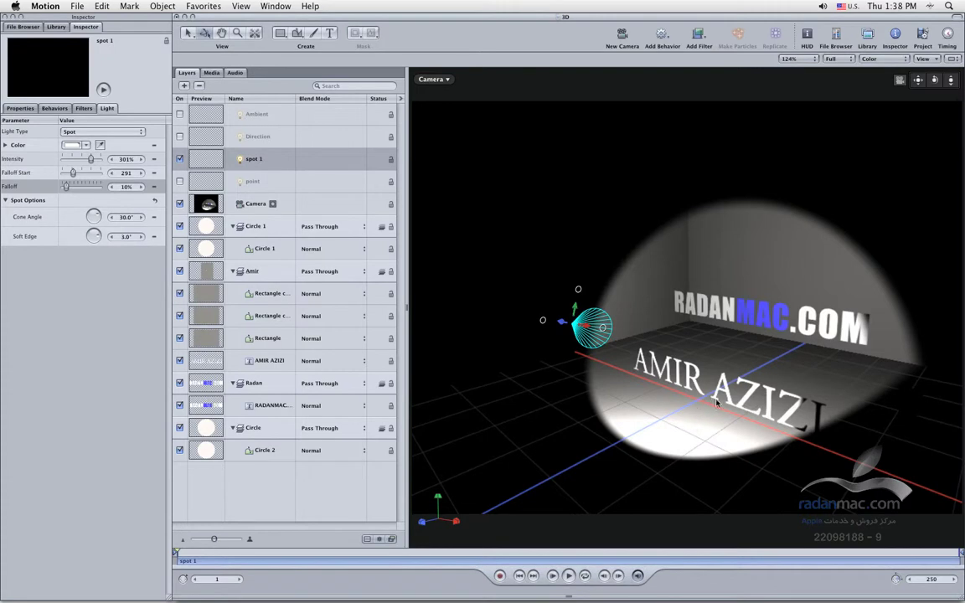
{"action": "left_click_drag", "start_coordinate": [72, 173], "coordinate": [78, 174]}
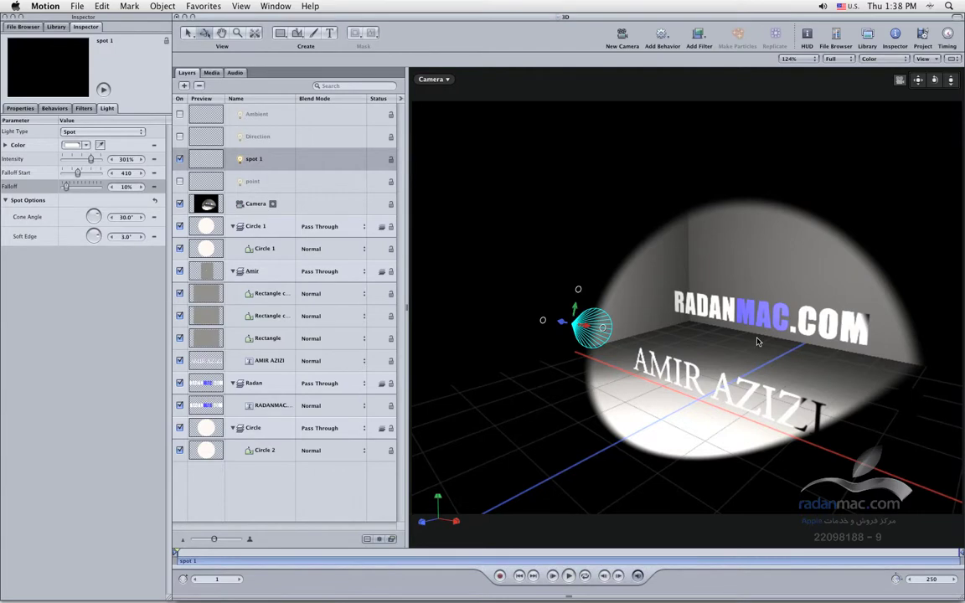
{"action": "left_click_drag", "start_coordinate": [71, 188], "coordinate": [104, 187]}
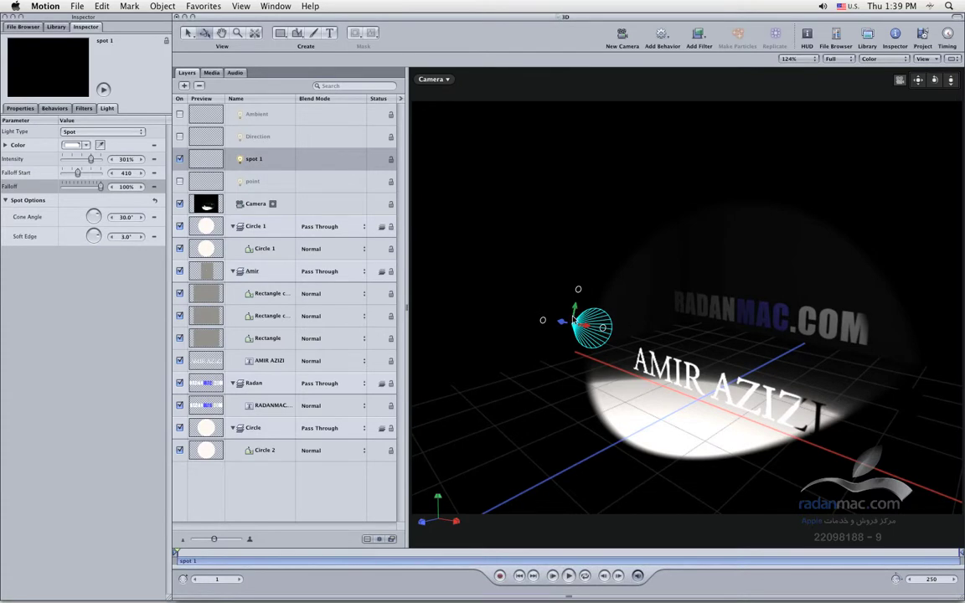
Rotate spot 1 to aim its beam higher on the back walls
{"action": "mouse_move", "coordinate": [577, 291]}
{"action": "left_mouse_down"}
{"action": "mouse_move", "coordinate": [556, 278]}
{"action": "mouse_move", "coordinate": [570, 294]}
{"action": "mouse_move", "coordinate": [559, 308]}
{"action": "mouse_move", "coordinate": [583, 286]}
{"action": "left_mouse_up"}
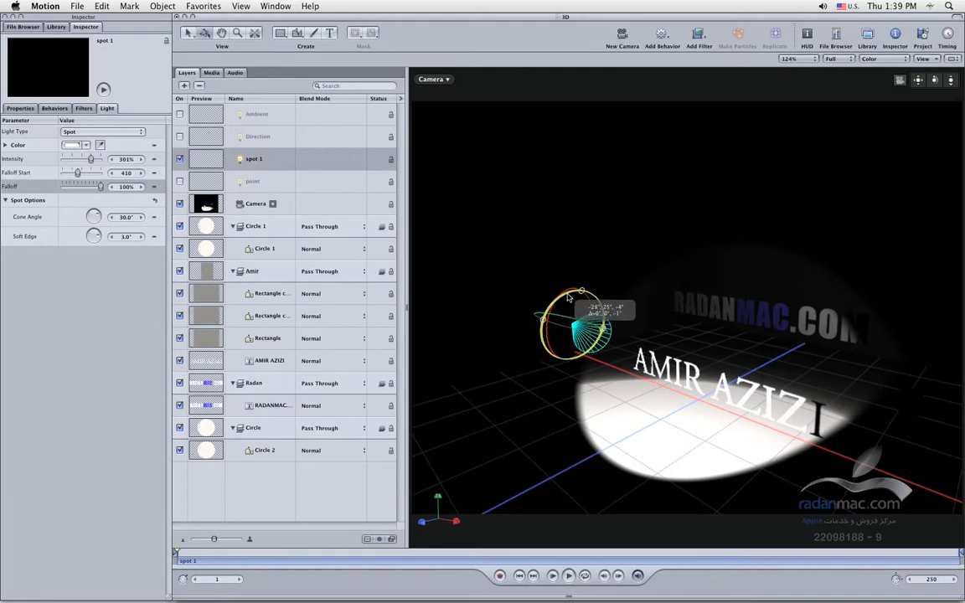
{"action": "left_click_drag", "start_coordinate": [567, 297], "coordinate": [545, 329]}
{"action": "left_click_drag", "start_coordinate": [579, 292], "coordinate": [572, 306]}
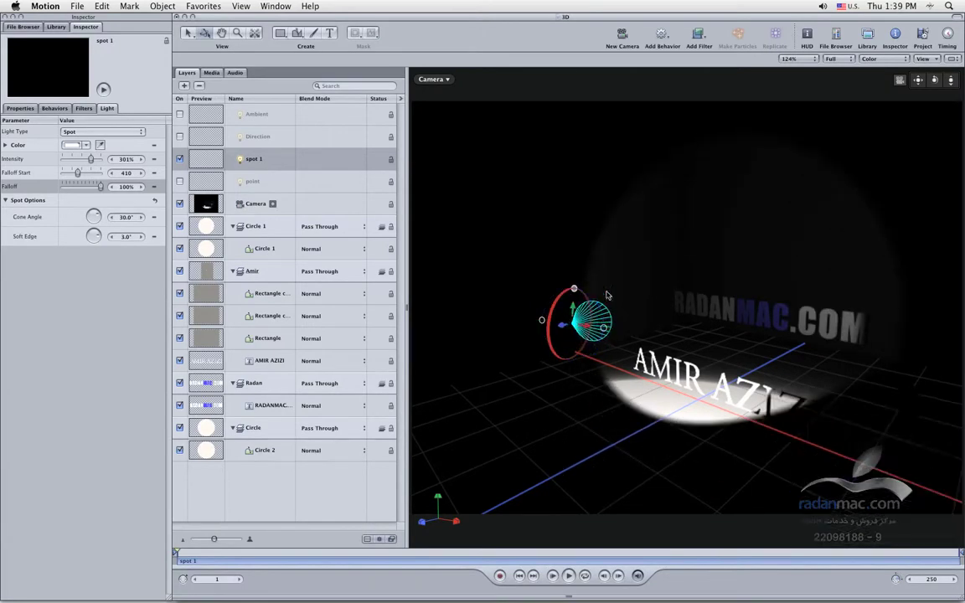
Hide the layer list to enlarge the canvas and move spot 1 slightly closer to the lettering
{"action": "key", "text": "F5"}
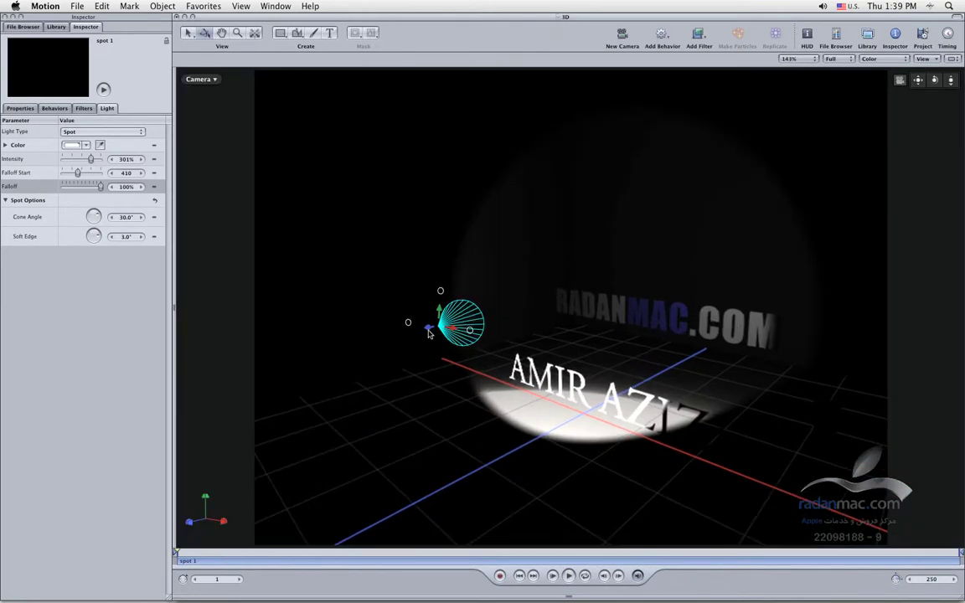
{"action": "left_click_drag", "start_coordinate": [429, 332], "coordinate": [465, 326]}
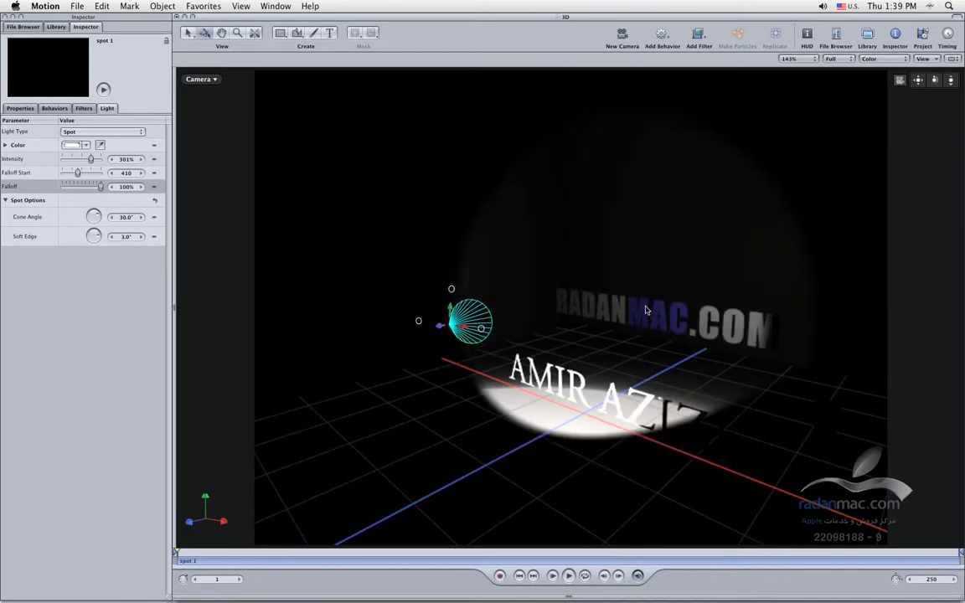
{"action": "left_click_drag", "start_coordinate": [463, 333], "coordinate": [470, 333]}
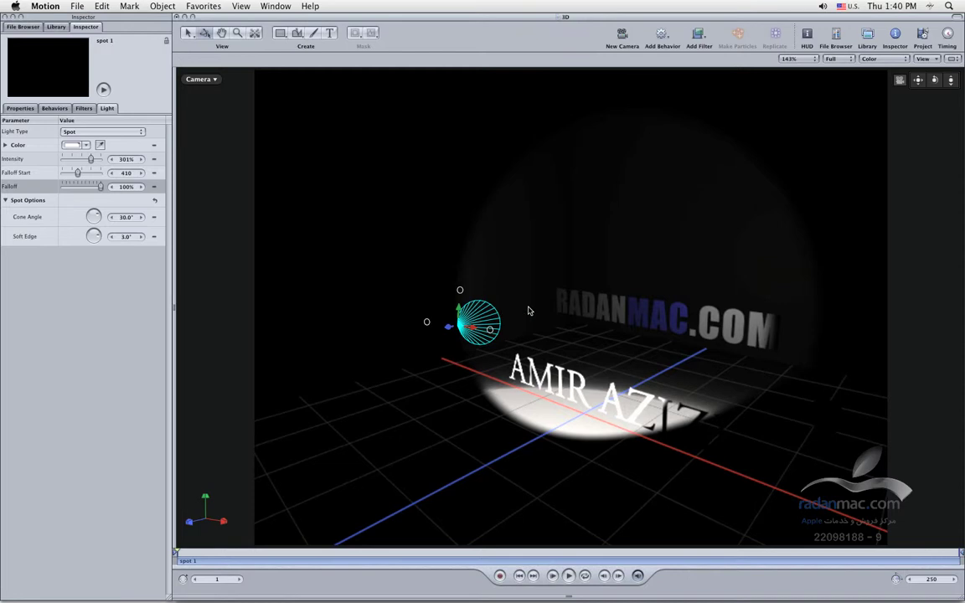
Set the project's bit depth to 16 Bit (Float)
{"action": "key", "text": "super+j"}
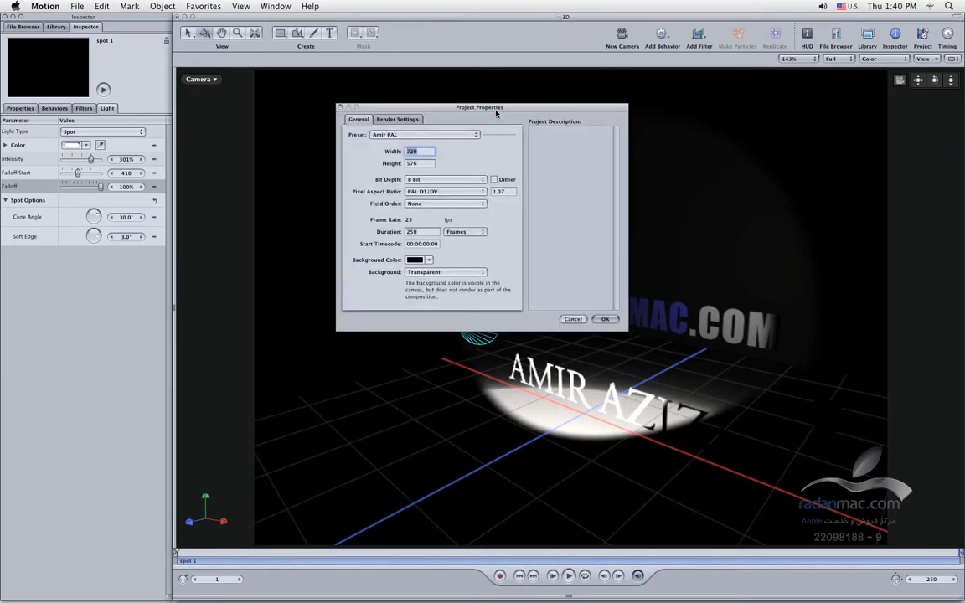
{"action": "left_click_drag", "start_coordinate": [500, 108], "coordinate": [286, 232]}
{"action": "left_click", "coordinate": [215, 310]}
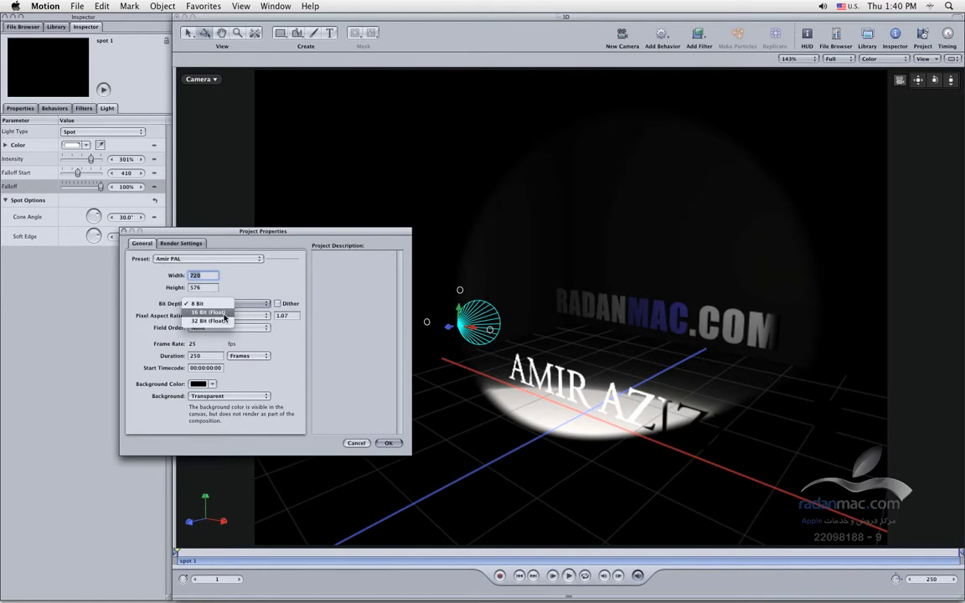
{"action": "left_click", "coordinate": [224, 313]}
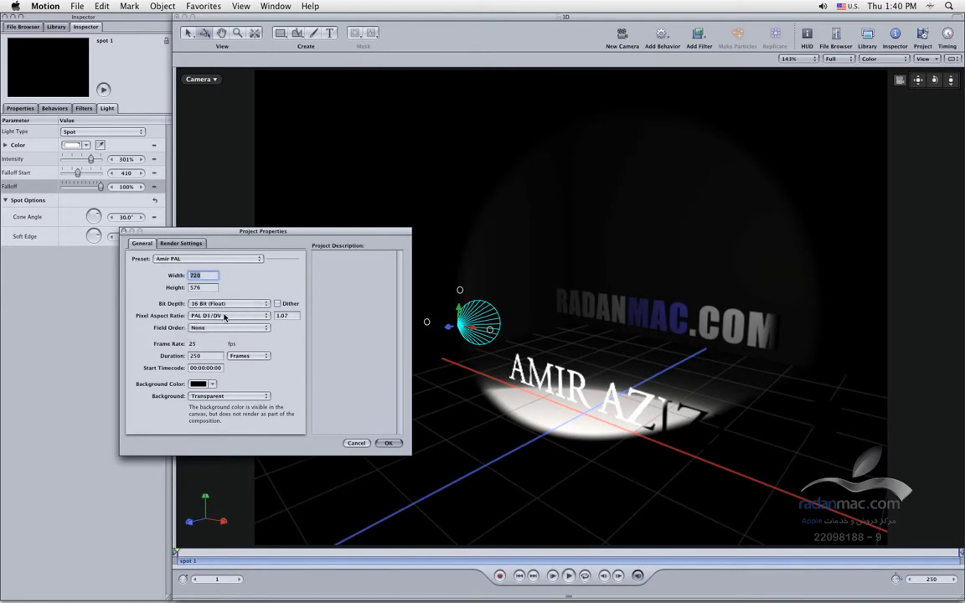
{"action": "left_click", "coordinate": [381, 442]}
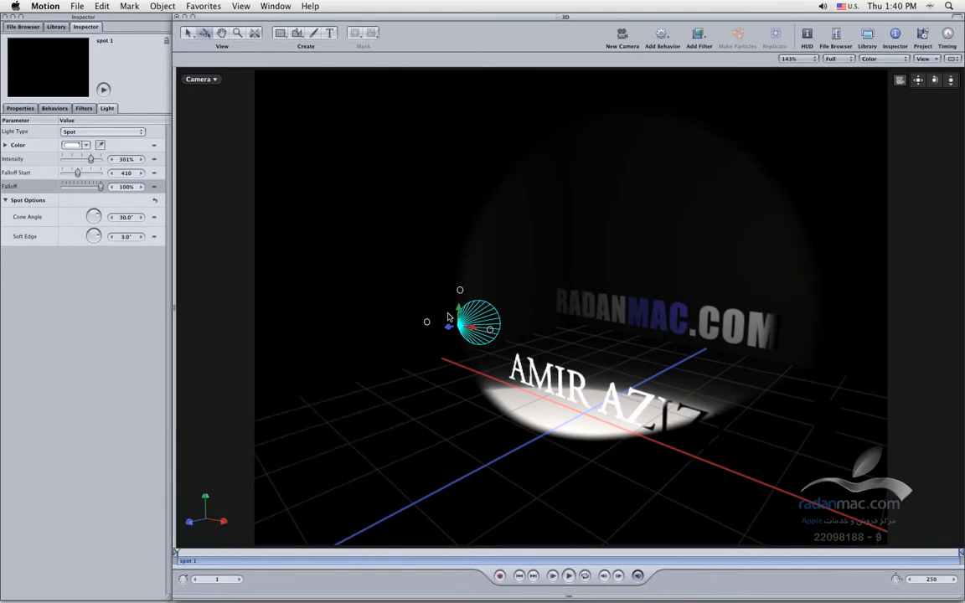
Move spot 1 slightly back from the lettering and set the project's bit depth to 32 Bit (Float)
{"action": "left_click_drag", "start_coordinate": [449, 327], "coordinate": [438, 328]}
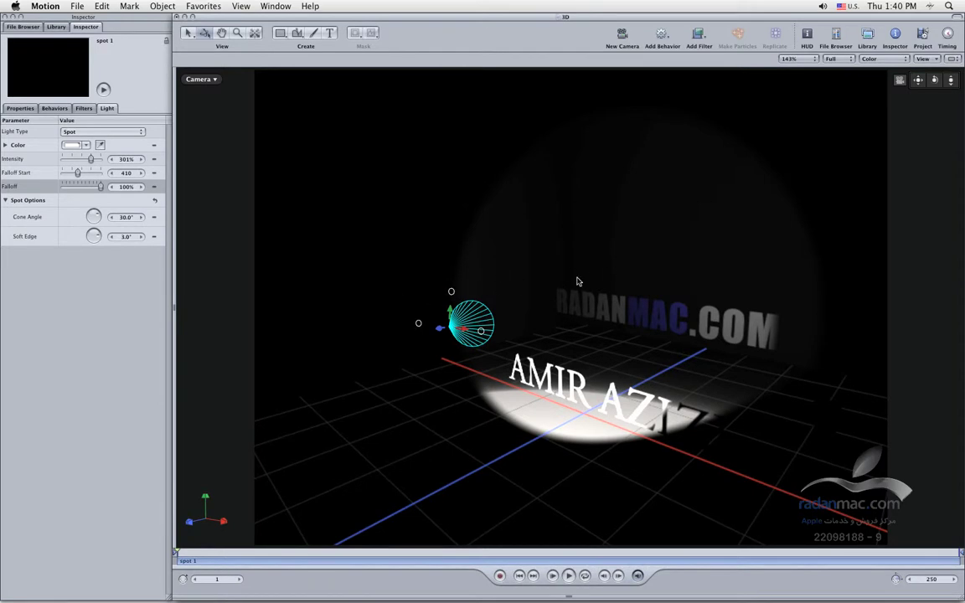
{"action": "key", "text": "super+j"}
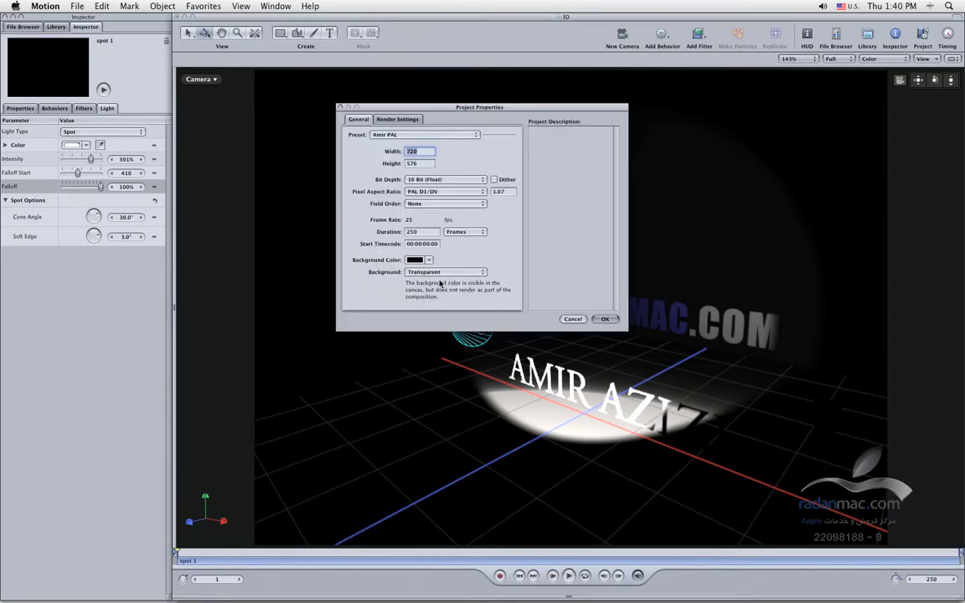
{"action": "left_click", "coordinate": [453, 179]}
{"action": "left_click", "coordinate": [424, 187]}
{"action": "left_click_drag", "start_coordinate": [482, 107], "coordinate": [272, 200]}
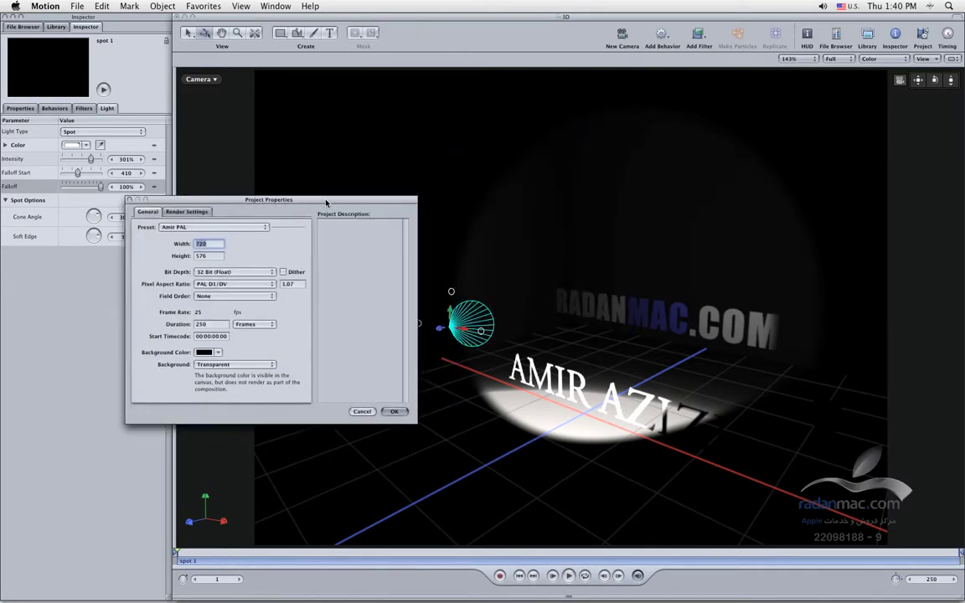
{"action": "left_click", "coordinate": [395, 411]}
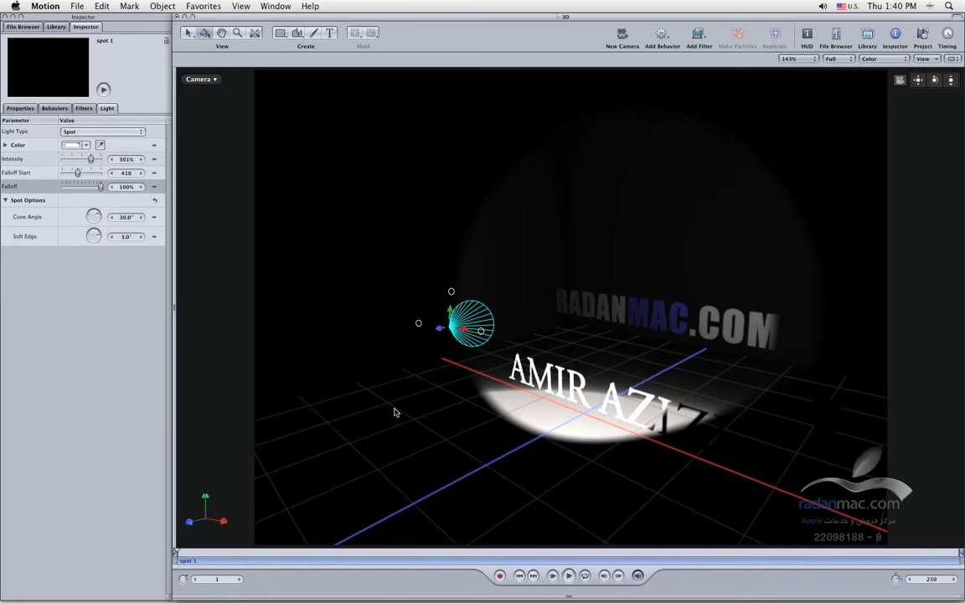
Set the project's bit depth to 8 Bit and move spot 1 slightly farther back from the lettering
{"action": "key", "text": "super+j"}
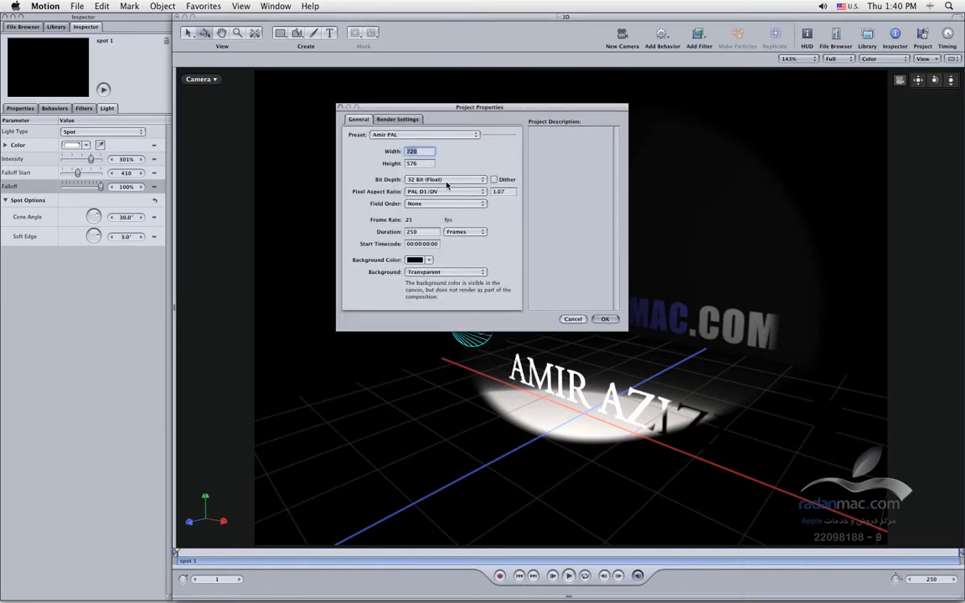
{"action": "left_click", "coordinate": [445, 180]}
{"action": "left_click", "coordinate": [413, 163]}
{"action": "left_click", "coordinate": [604, 319]}
{"action": "left_click_drag", "start_coordinate": [444, 331], "coordinate": [417, 333]}
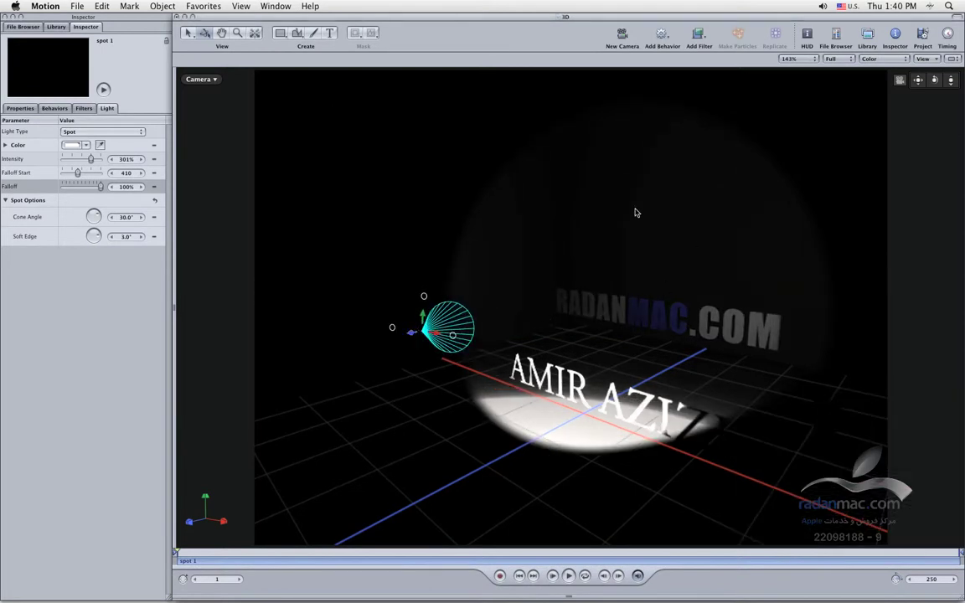
{"action": "key", "text": "super+j"}
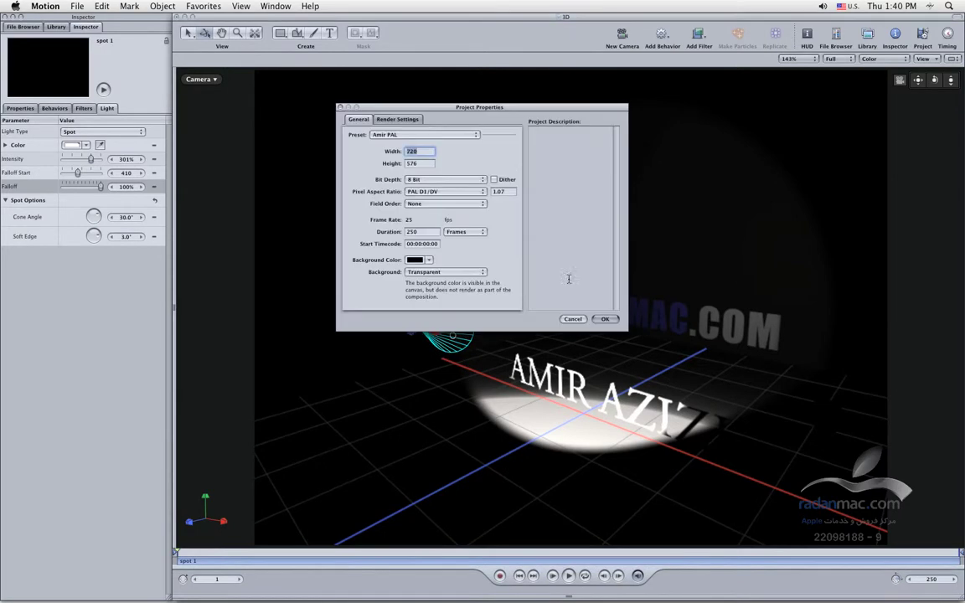
{"action": "left_click", "coordinate": [449, 180]}
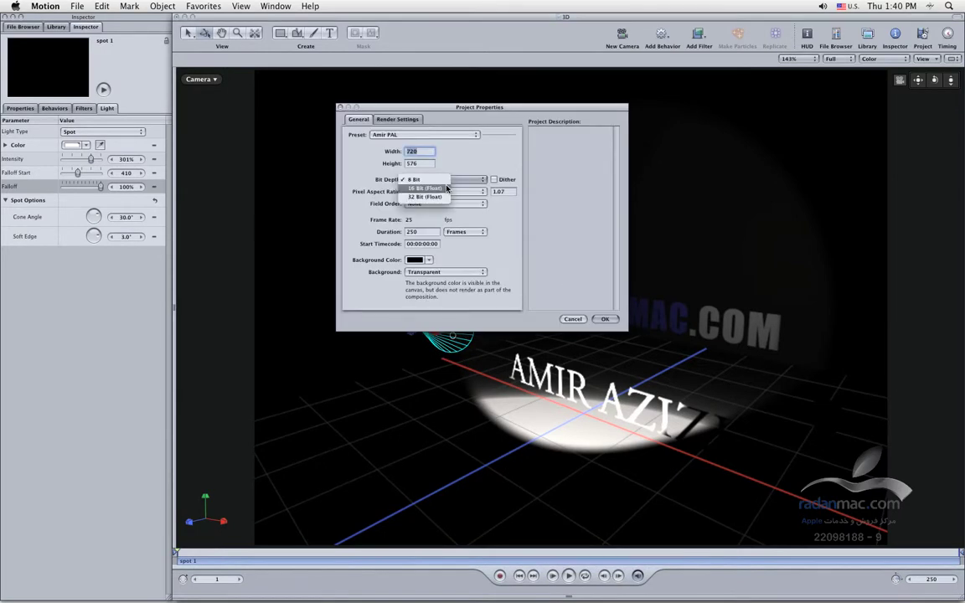
{"action": "left_click", "coordinate": [486, 184]}
{"action": "left_click", "coordinate": [575, 319]}
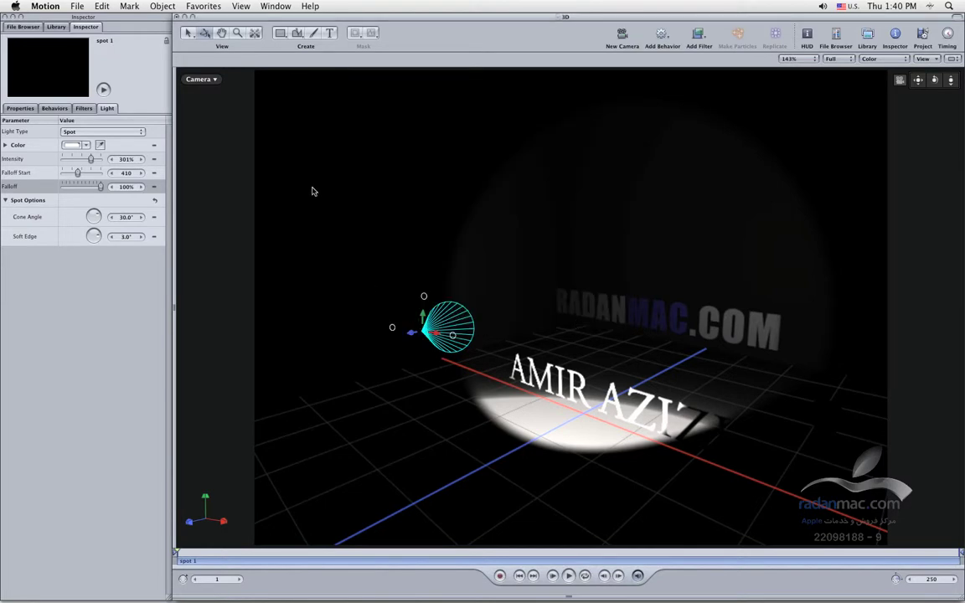
Show the layer list, switch the lighting from spot 1 to the point light, and shift the point light slightly along its X axis
{"action": "key", "text": "F5"}
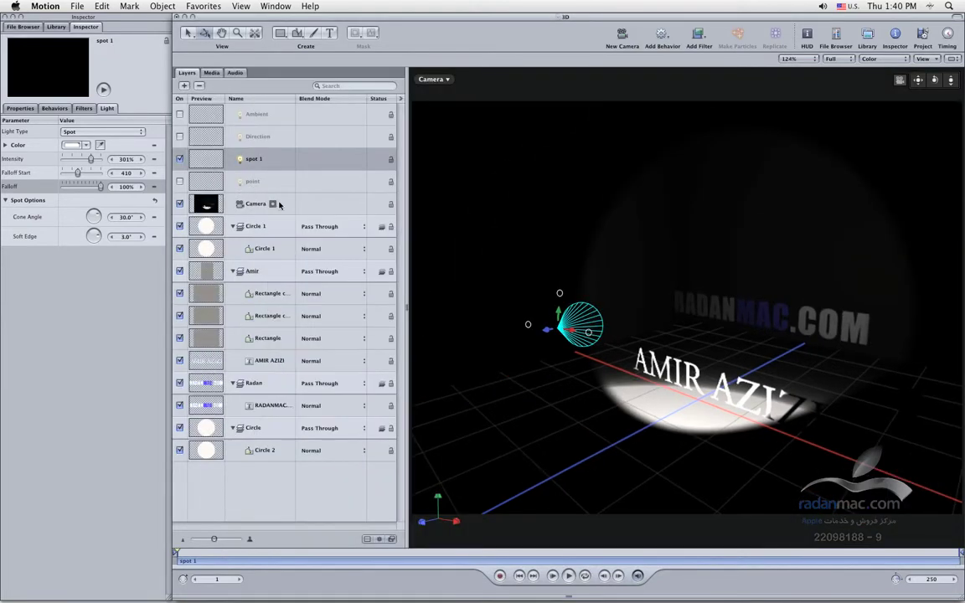
{"action": "left_click", "coordinate": [179, 159]}
{"action": "left_click", "coordinate": [179, 181]}
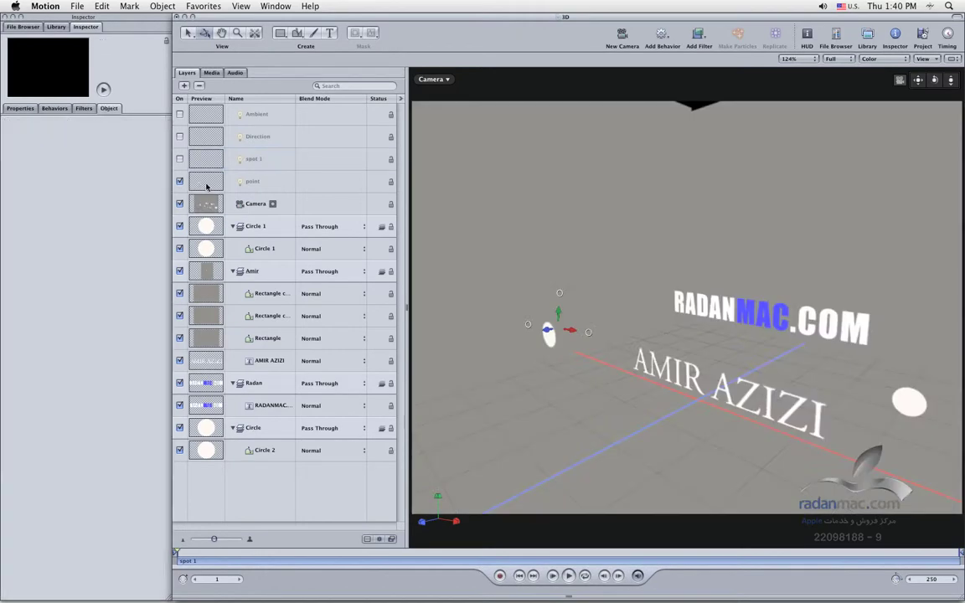
{"action": "left_click", "coordinate": [232, 182]}
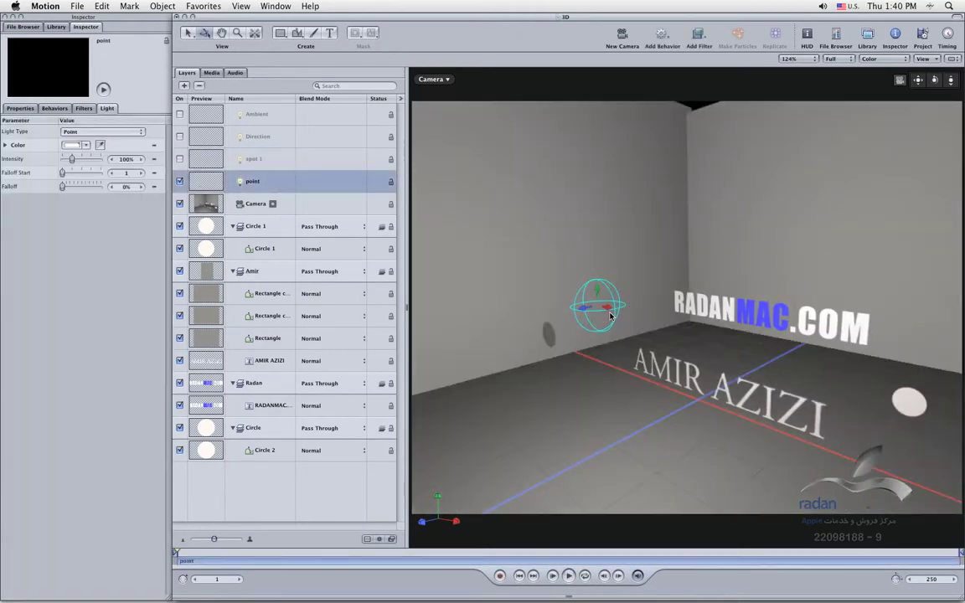
{"action": "left_click_drag", "start_coordinate": [608, 309], "coordinate": [623, 332]}
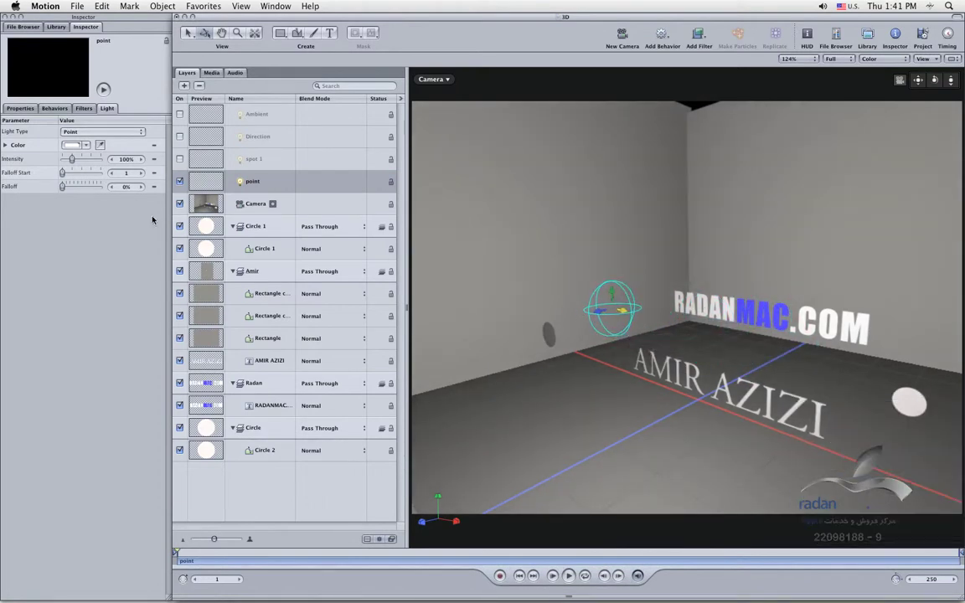
Set the point light's intensity to 104%, falloff to 19% and falloff start to 321, and raise the light slightly
{"action": "left_click_drag", "start_coordinate": [73, 159], "coordinate": [74, 160]}
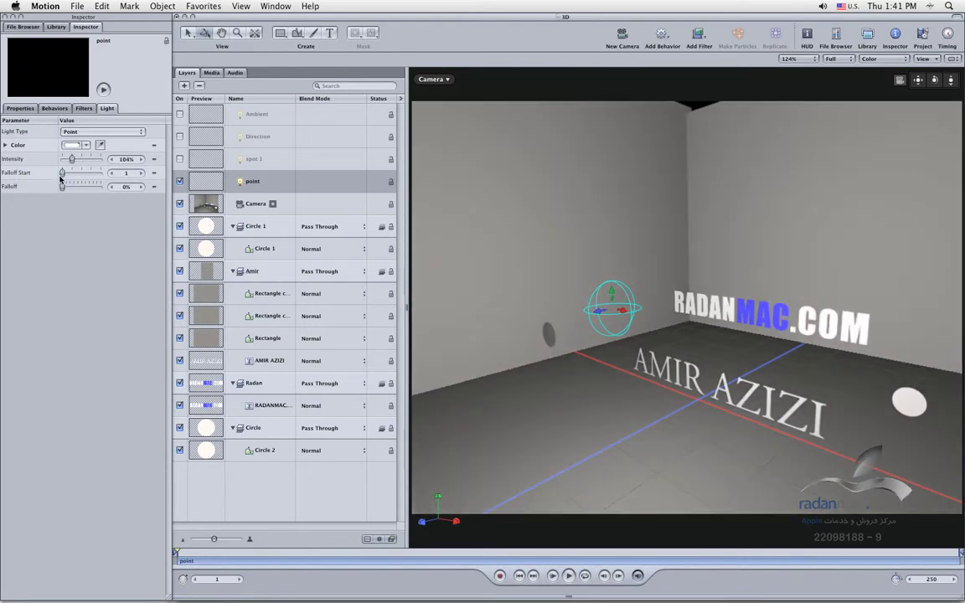
{"action": "left_click_drag", "start_coordinate": [61, 189], "coordinate": [69, 190]}
{"action": "left_click_drag", "start_coordinate": [63, 172], "coordinate": [74, 177]}
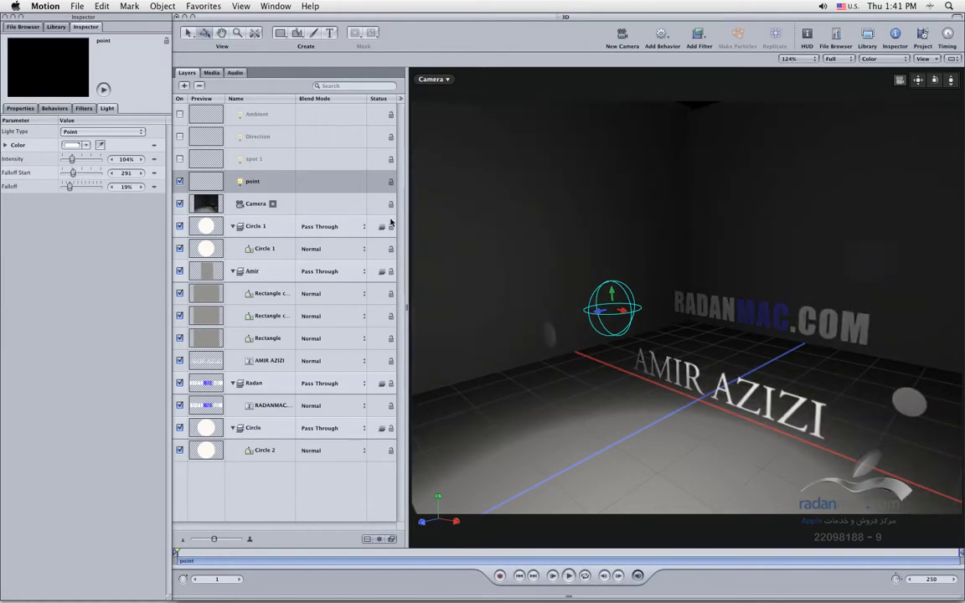
{"action": "left_click", "coordinate": [142, 173]}
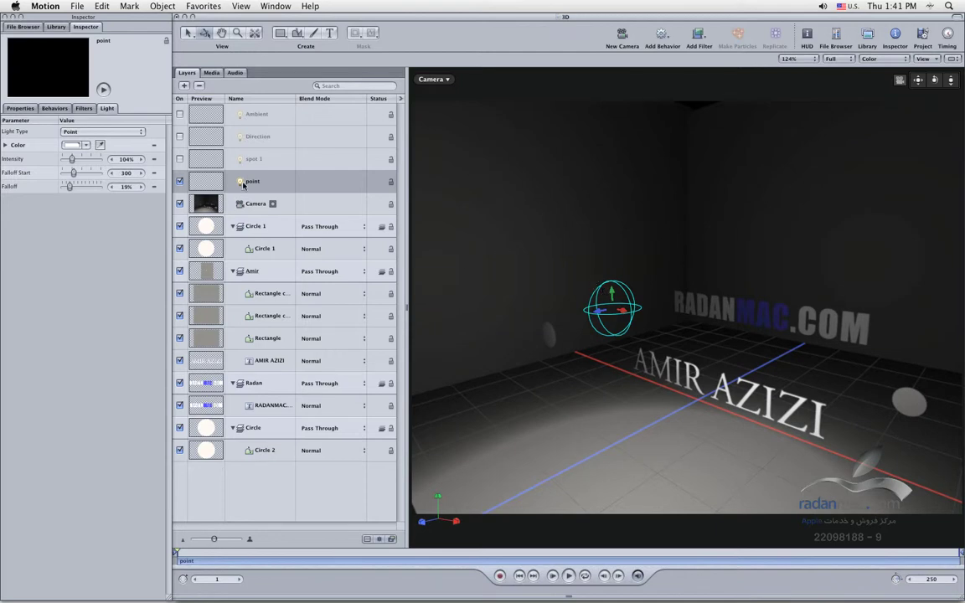
{"action": "mouse_move", "coordinate": [611, 290]}
{"action": "left_mouse_down"}
{"action": "mouse_move", "coordinate": [624, 448]}
{"action": "mouse_move", "coordinate": [615, 398]}
{"action": "mouse_move", "coordinate": [621, 236]}
{"action": "mouse_move", "coordinate": [623, 277]}
{"action": "left_mouse_up"}
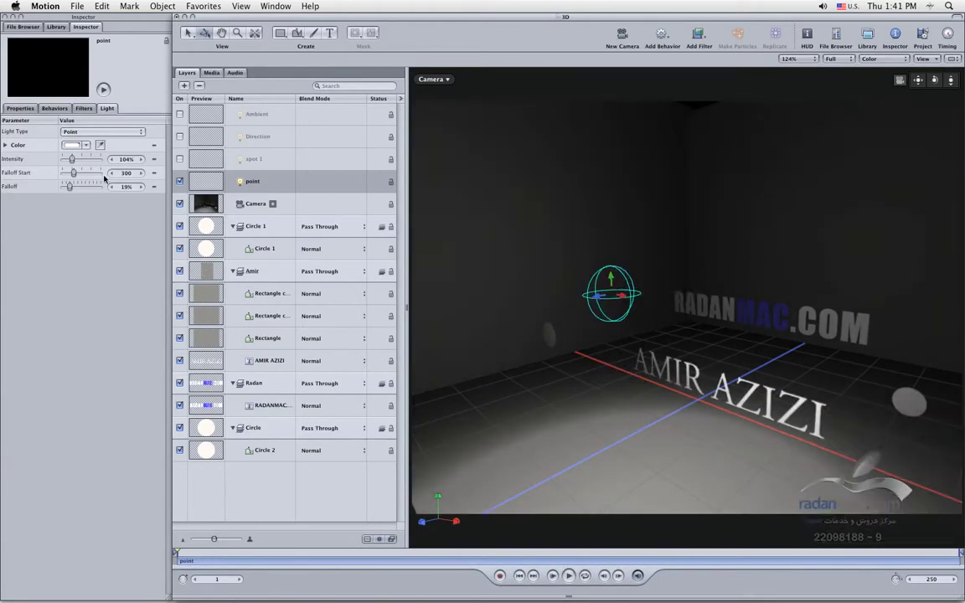
{"action": "left_click_drag", "start_coordinate": [73, 172], "coordinate": [77, 178]}
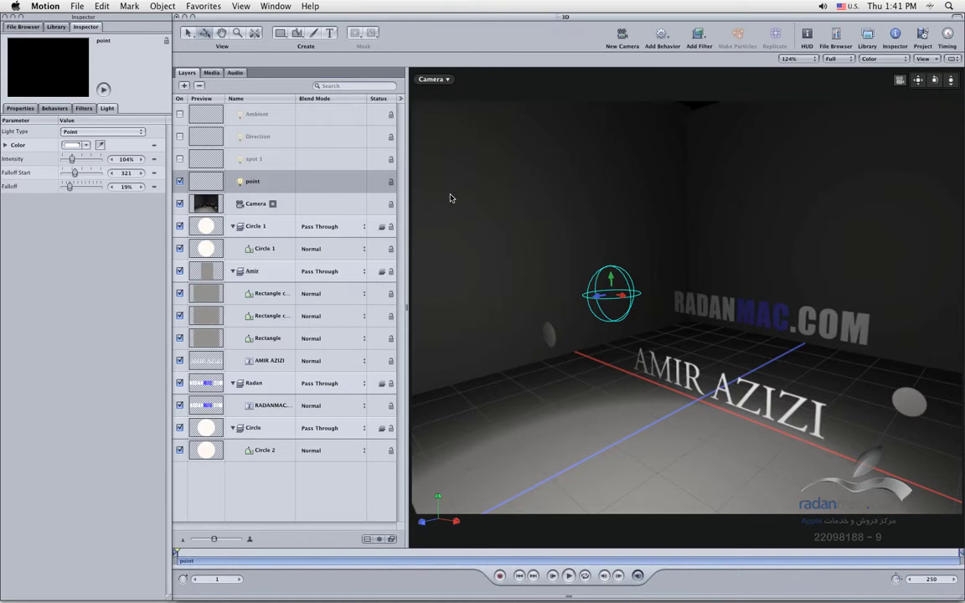
Turn spot 1 back on alongside the point light, move it in front of the white name lettering, and aim it at the floor
{"action": "left_click", "coordinate": [72, 144]}
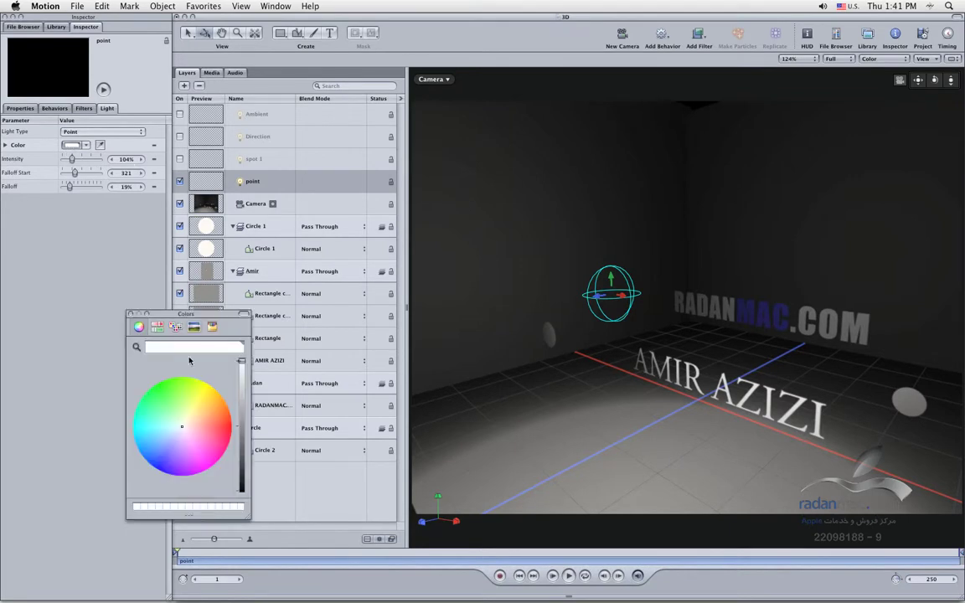
{"action": "left_click", "coordinate": [180, 159]}
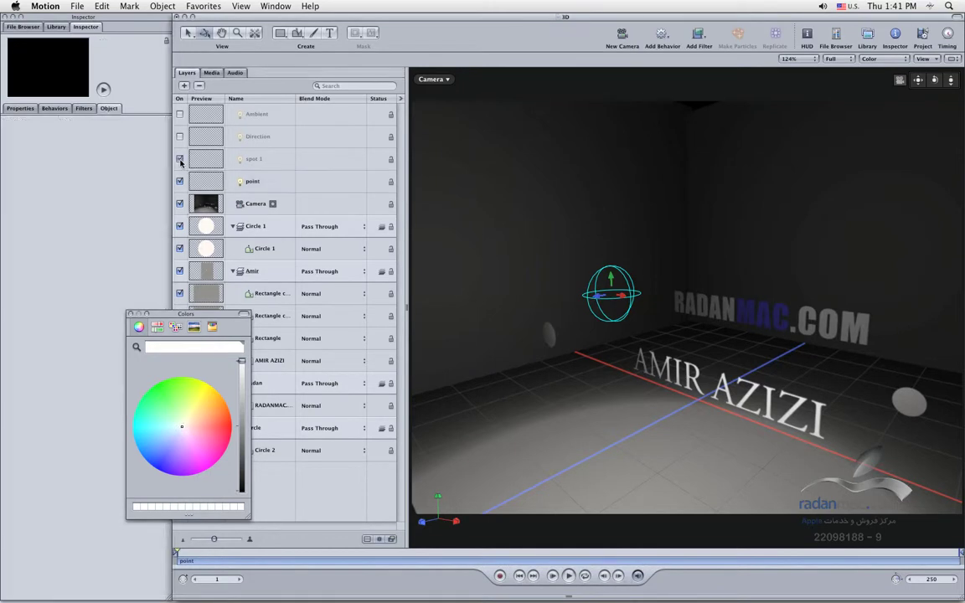
{"action": "left_click", "coordinate": [550, 333]}
{"action": "left_click_drag", "start_coordinate": [548, 335], "coordinate": [645, 409]}
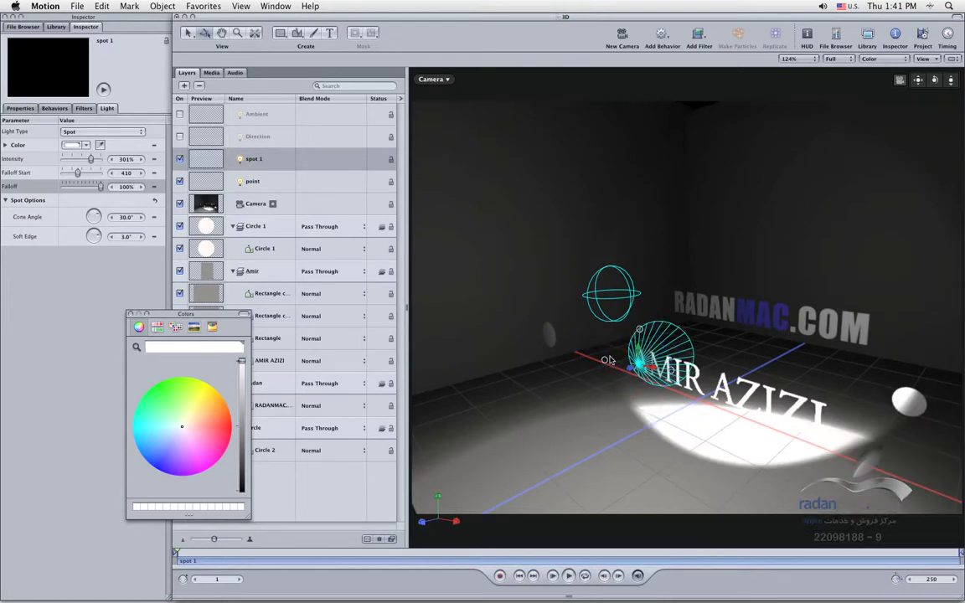
{"action": "left_click_drag", "start_coordinate": [639, 331], "coordinate": [611, 406]}
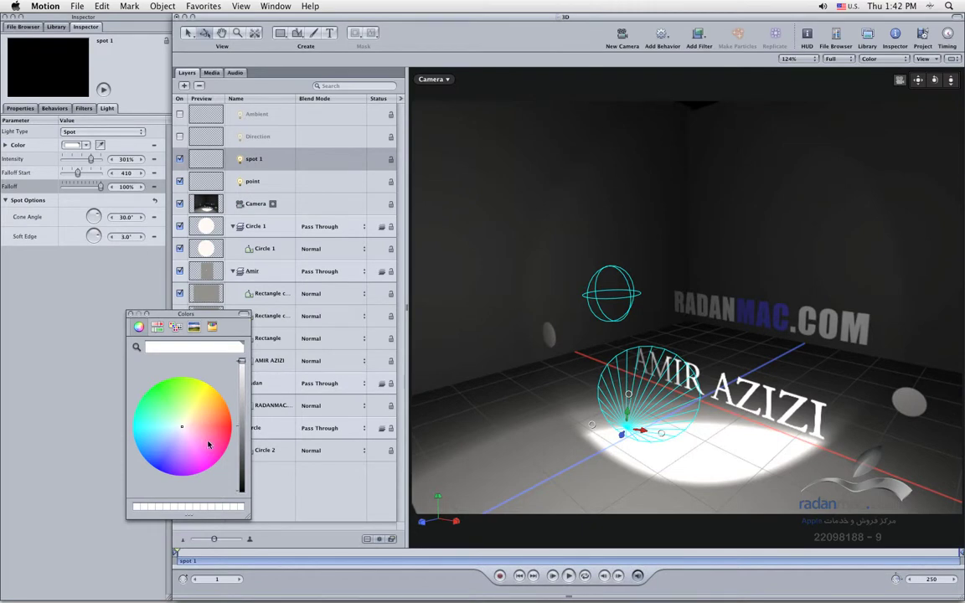
Change spot 1's light colour to a soft blue
{"action": "left_click", "coordinate": [166, 442]}
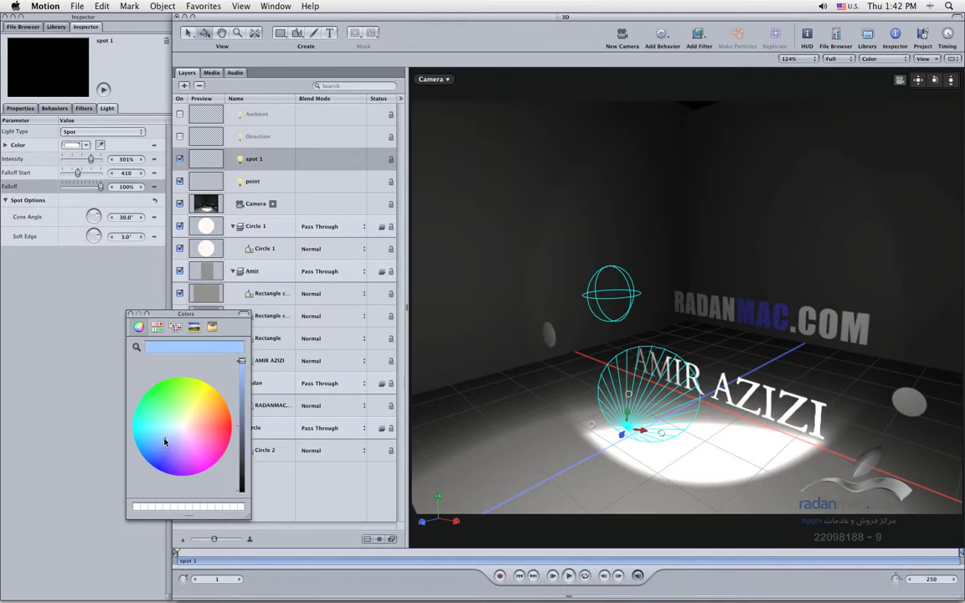
{"action": "left_click", "coordinate": [130, 314]}
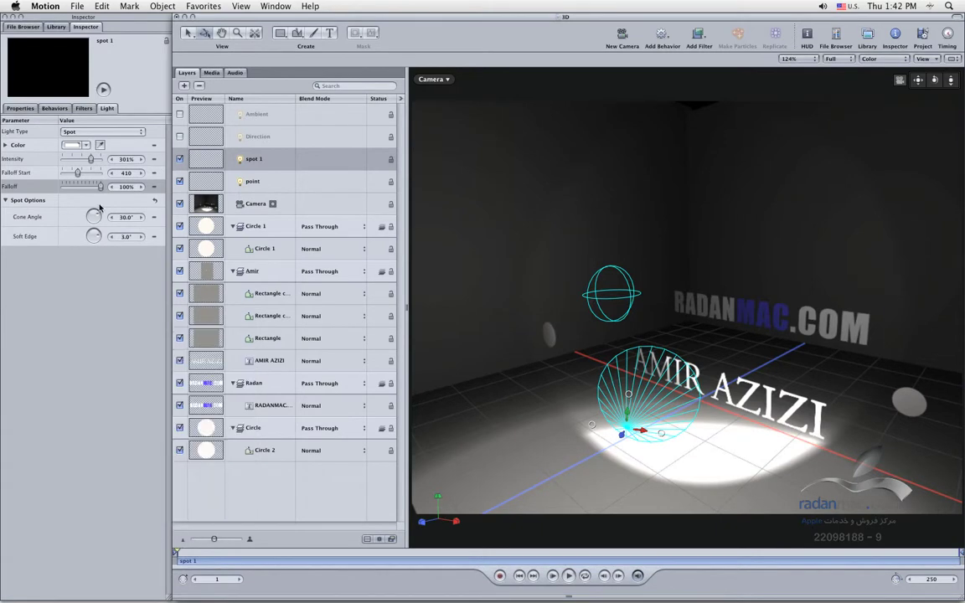
{"action": "left_click", "coordinate": [70, 146]}
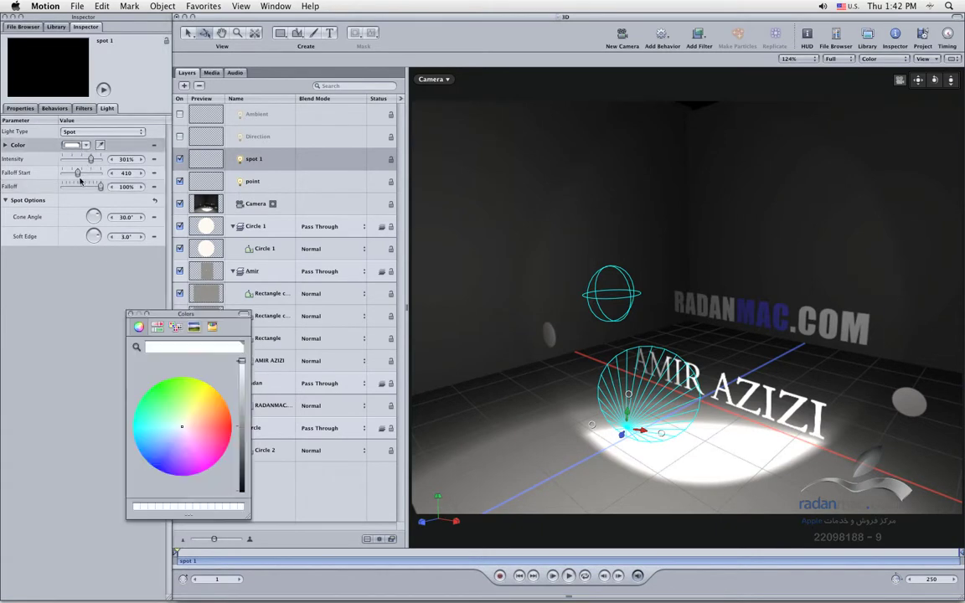
{"action": "left_click", "coordinate": [163, 452]}
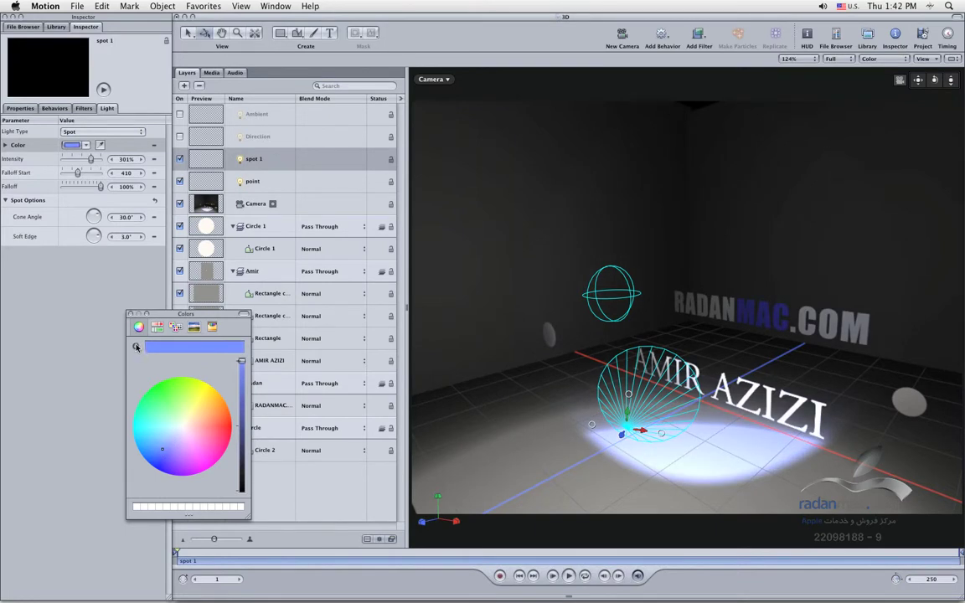
{"action": "left_click", "coordinate": [131, 315]}
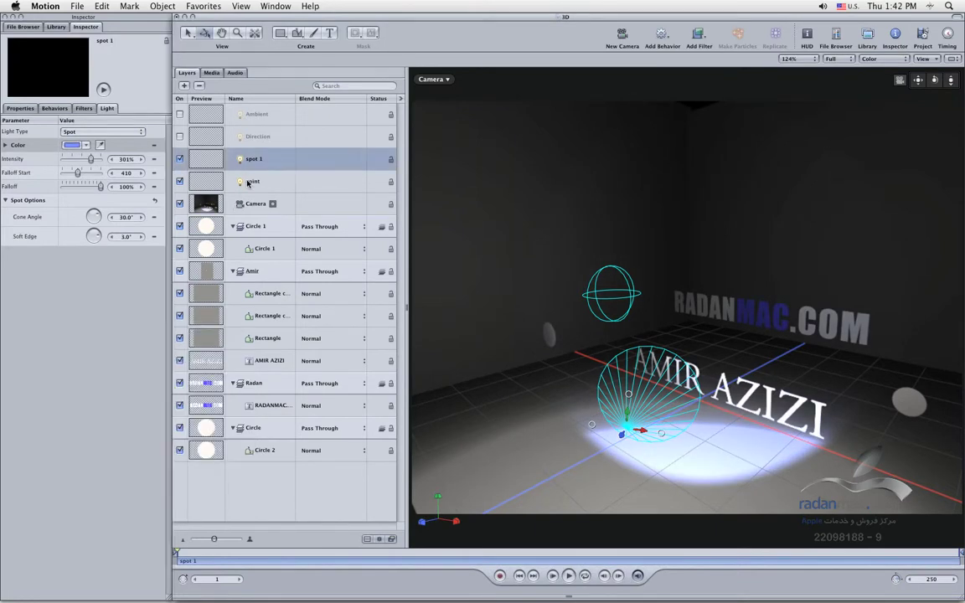
Change the point light's colour to a pale yellow
{"action": "left_click", "coordinate": [226, 181]}
{"action": "left_click", "coordinate": [72, 147]}
{"action": "left_click_drag", "start_coordinate": [178, 438], "coordinate": [211, 395]}
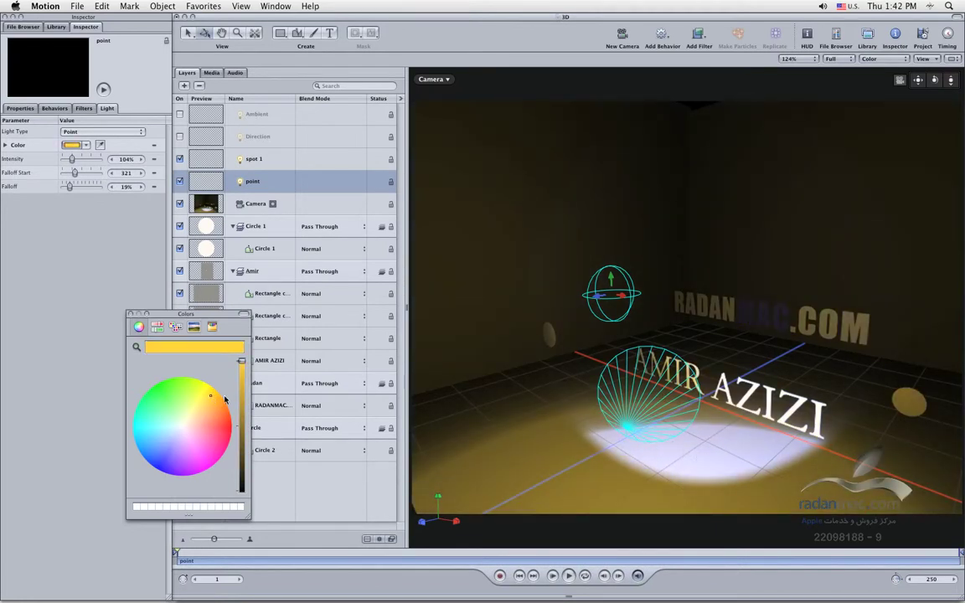
{"action": "left_click_drag", "start_coordinate": [201, 411], "coordinate": [194, 415]}
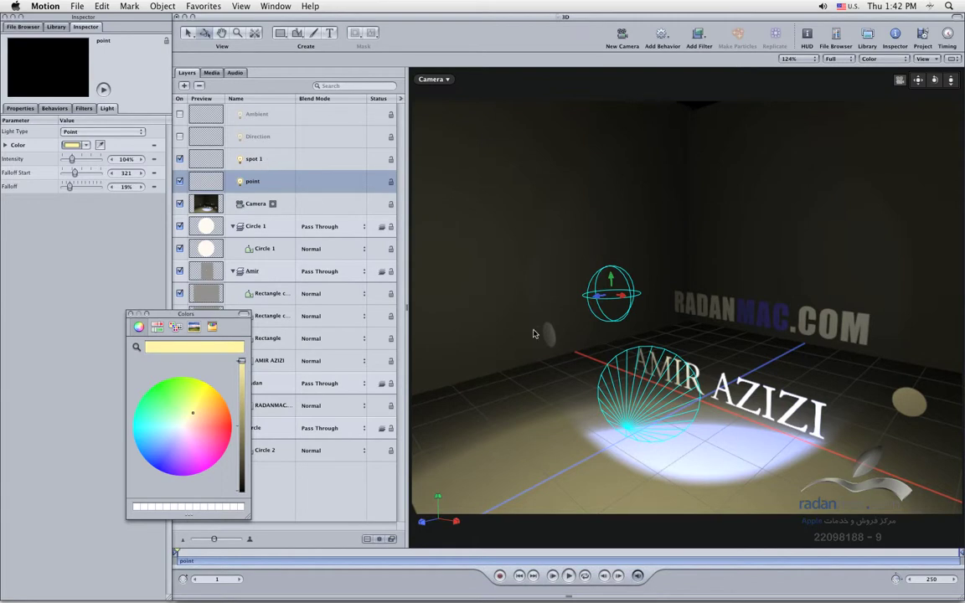
{"action": "left_click", "coordinate": [255, 161]}
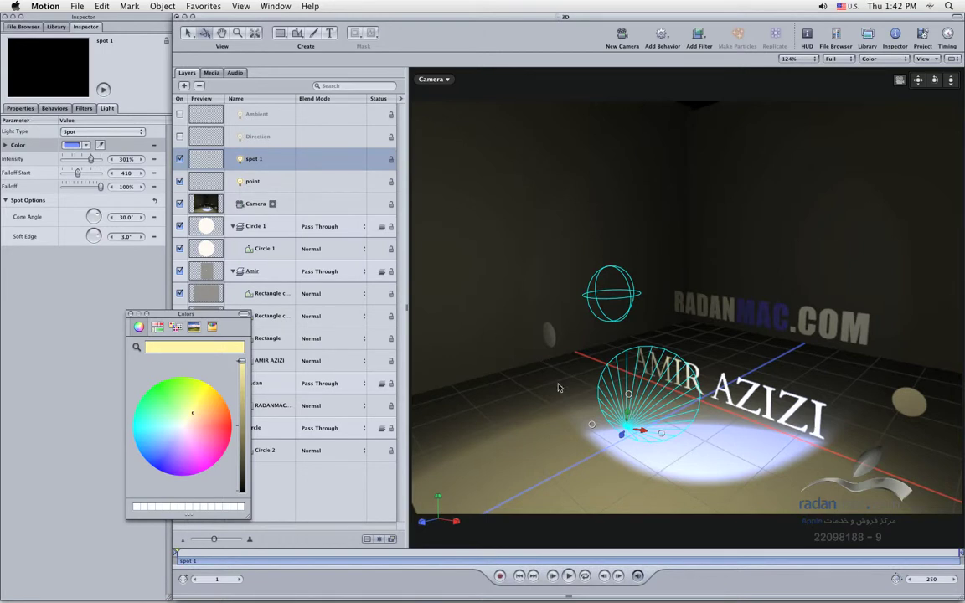
{"action": "left_click", "coordinate": [130, 314]}
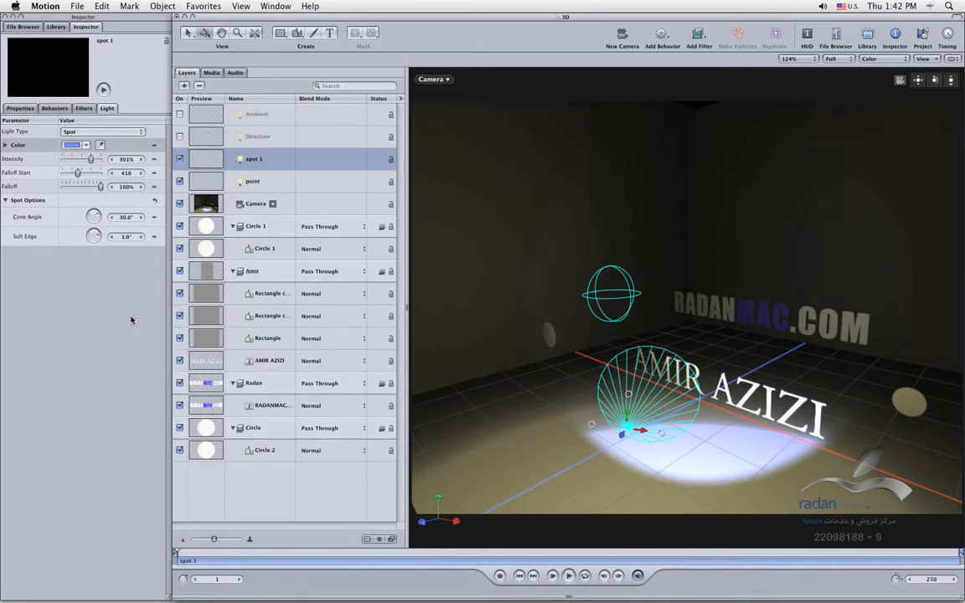
Move spot 1 higher in front of the name lettering so its blue pool spreads wider on the floor
{"action": "left_click", "coordinate": [257, 177]}
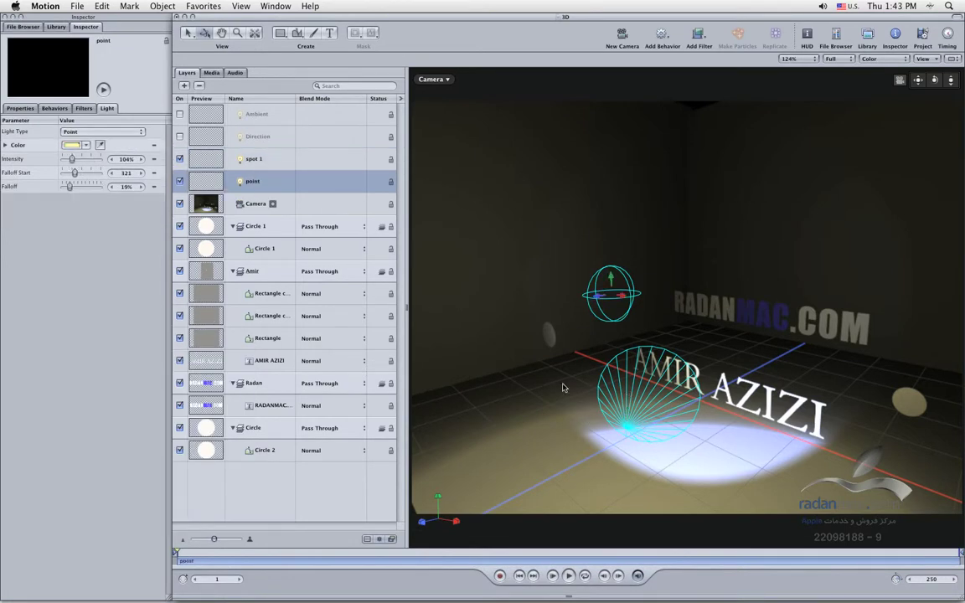
{"action": "left_click", "coordinate": [268, 159]}
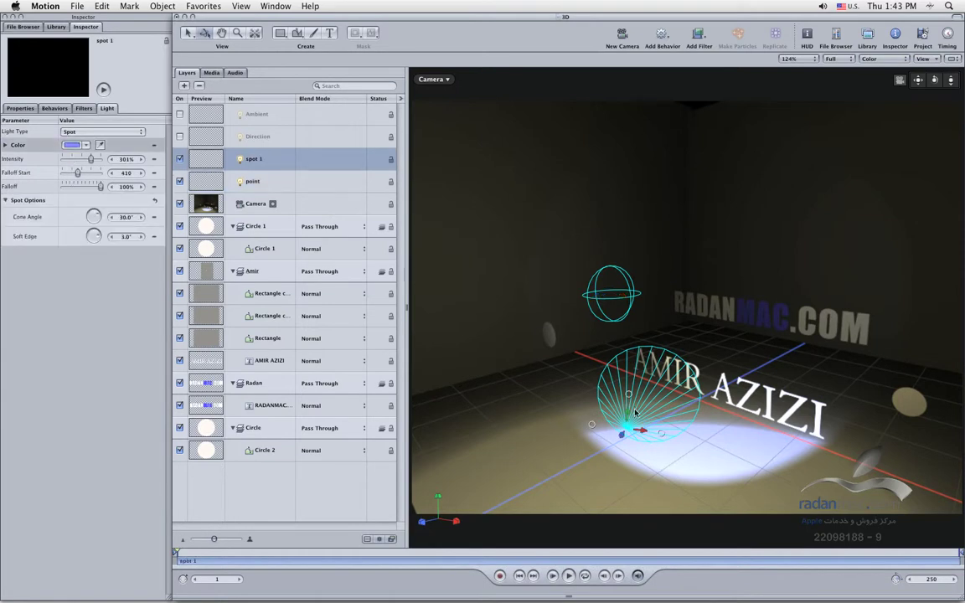
{"action": "left_click_drag", "start_coordinate": [627, 429], "coordinate": [650, 377]}
{"action": "mouse_move", "coordinate": [651, 376]}
{"action": "left_mouse_down"}
{"action": "mouse_move", "coordinate": [649, 395]}
{"action": "mouse_move", "coordinate": [650, 375]}
{"action": "left_mouse_up"}
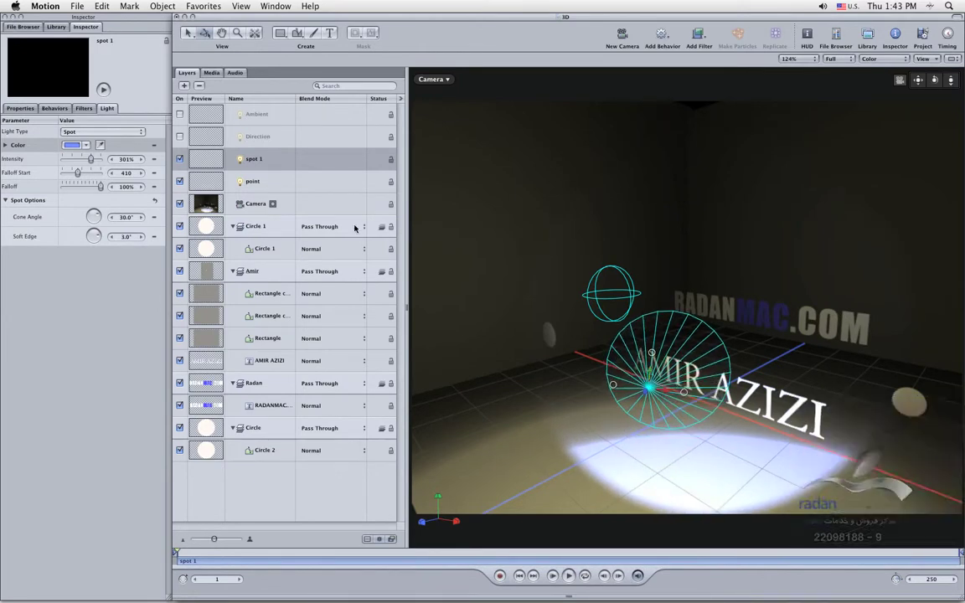
Turn off both the spot 1 and point lights
{"action": "left_click", "coordinate": [189, 180]}
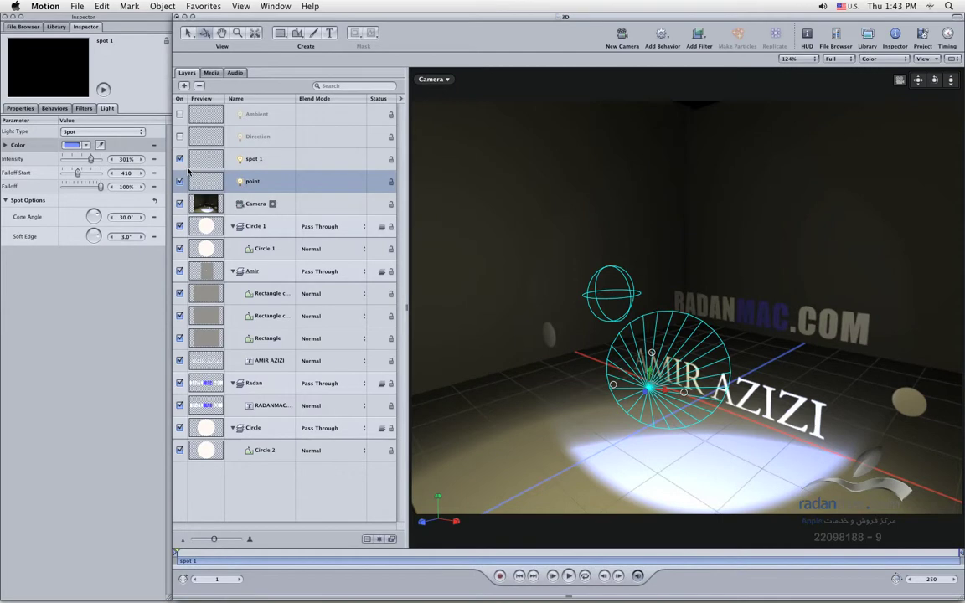
{"action": "left_click", "coordinate": [283, 165]}
{"action": "left_click", "coordinate": [280, 182]}
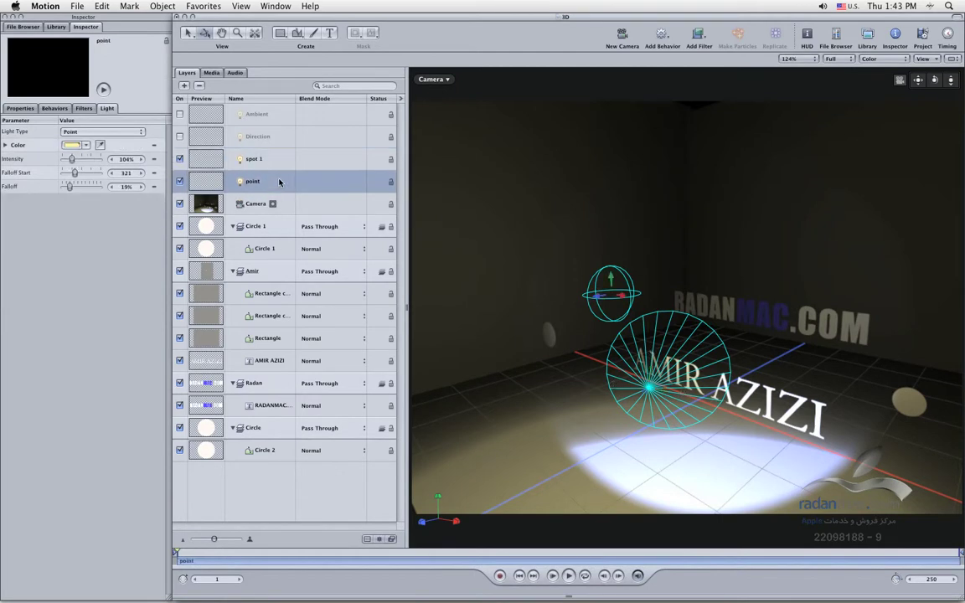
{"action": "left_click", "coordinate": [179, 160]}
{"action": "left_click", "coordinate": [180, 181]}
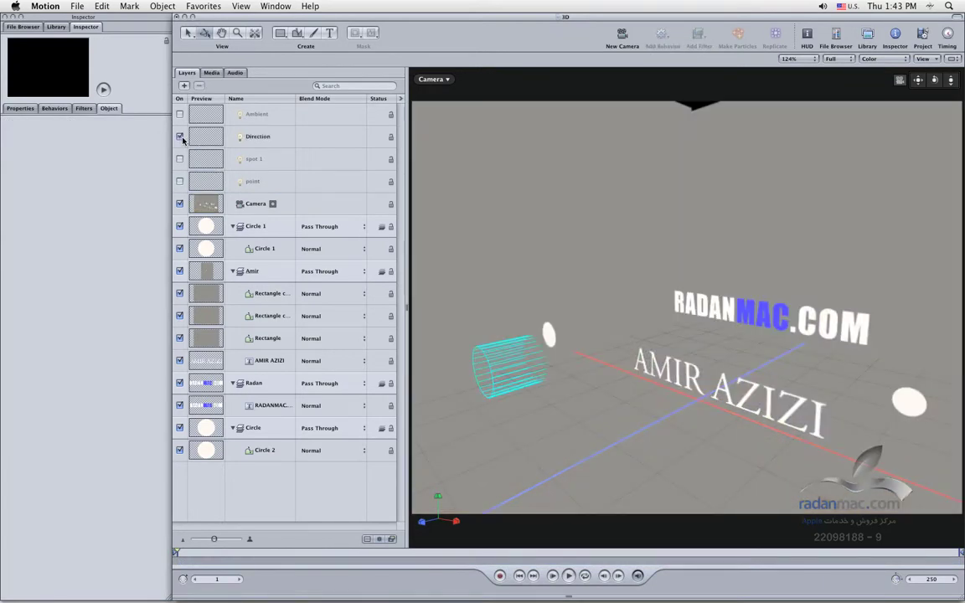
Turn on the Direction light and shift it slightly toward the back wall
{"action": "left_click", "coordinate": [180, 136]}
{"action": "left_click", "coordinate": [258, 136]}
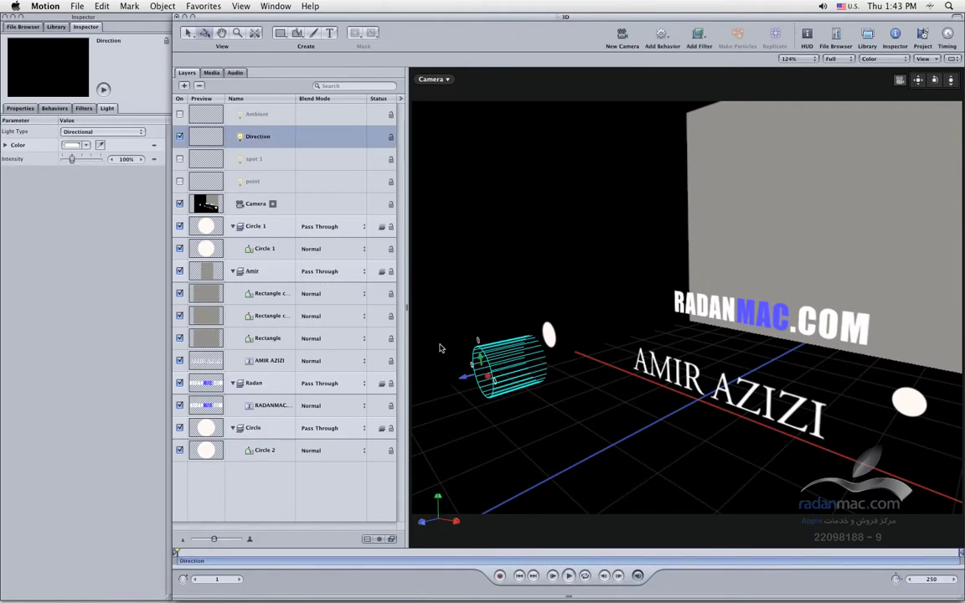
{"action": "left_click_drag", "start_coordinate": [467, 384], "coordinate": [441, 336]}
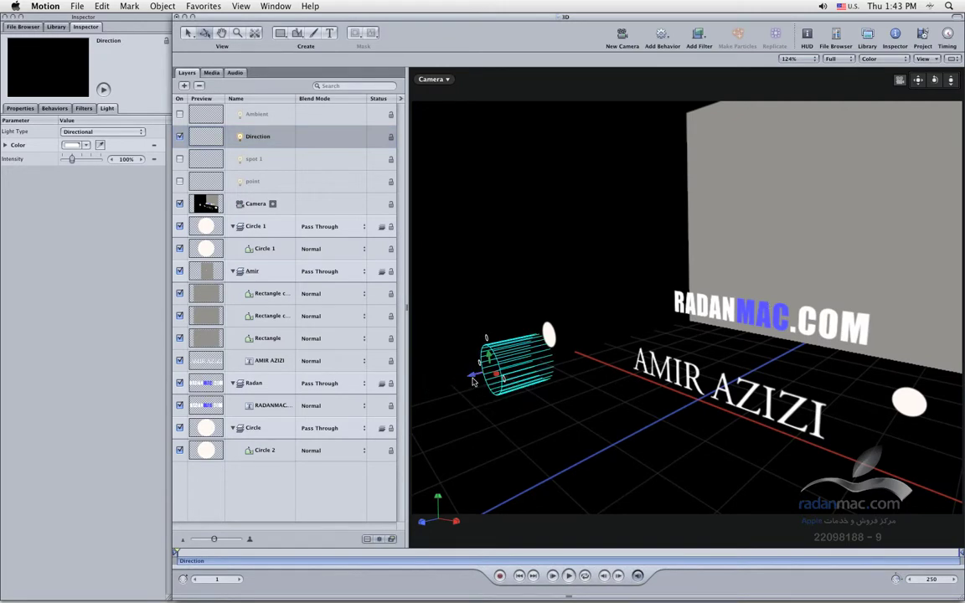
Move the Direction light nearer the name lettering, raise it, and rotate it to illuminate both walls and the floor
{"action": "left_click_drag", "start_coordinate": [473, 381], "coordinate": [620, 355]}
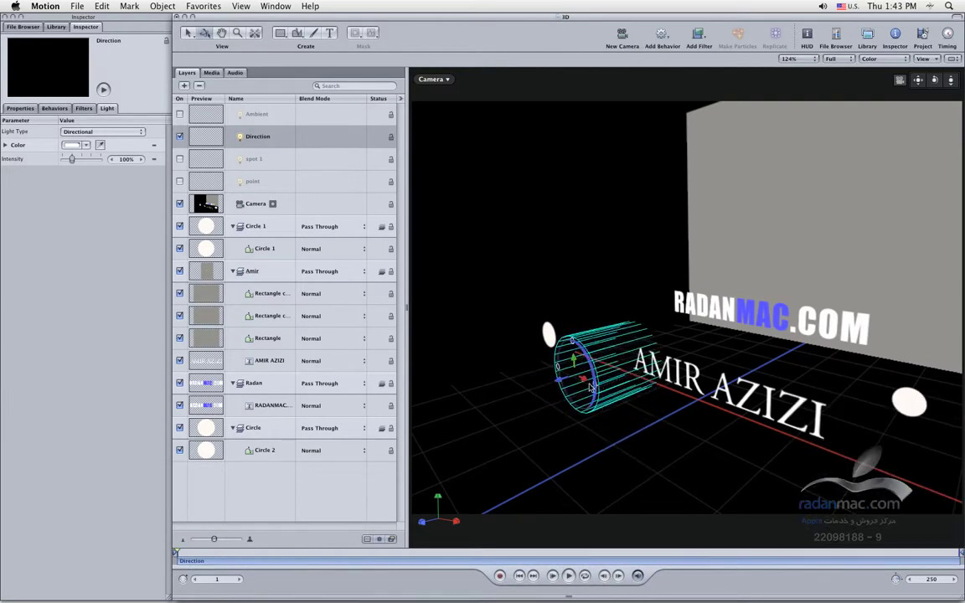
{"action": "left_click_drag", "start_coordinate": [557, 367], "coordinate": [596, 369]}
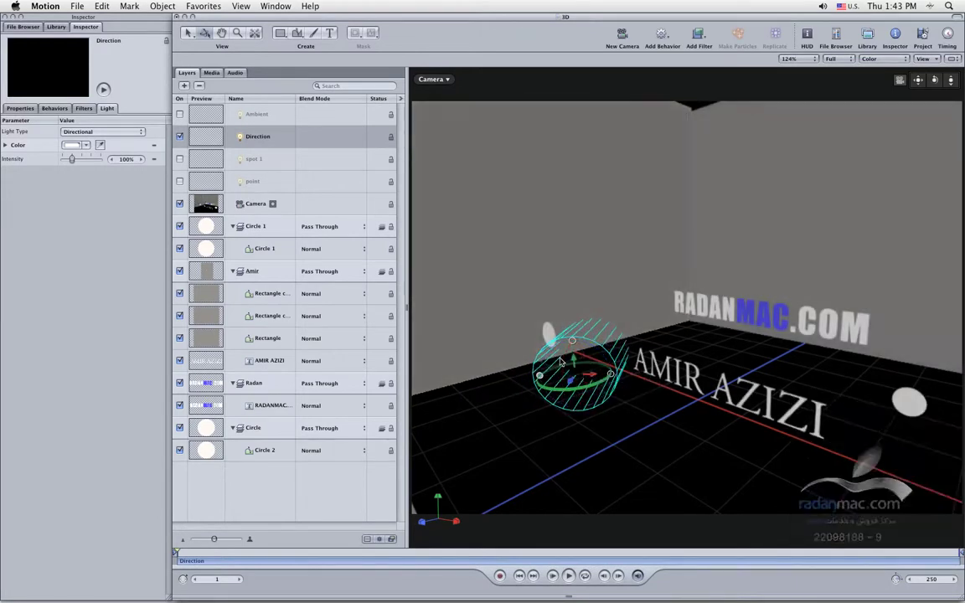
{"action": "left_click_drag", "start_coordinate": [574, 338], "coordinate": [527, 263]}
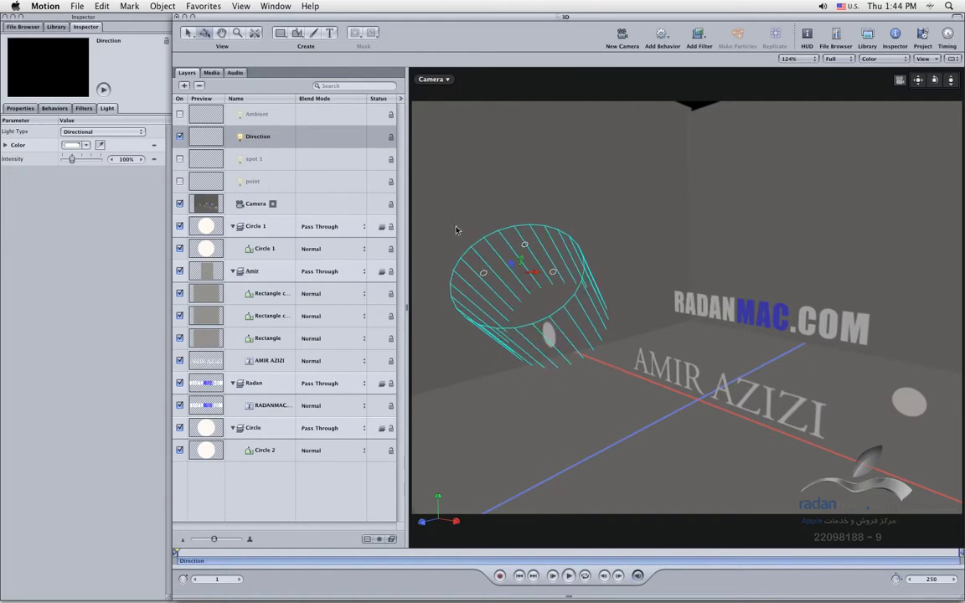
Turn off the Direction light, turn on the Ambient light in its place and select it
{"action": "left_click", "coordinate": [179, 137]}
{"action": "left_click", "coordinate": [179, 114]}
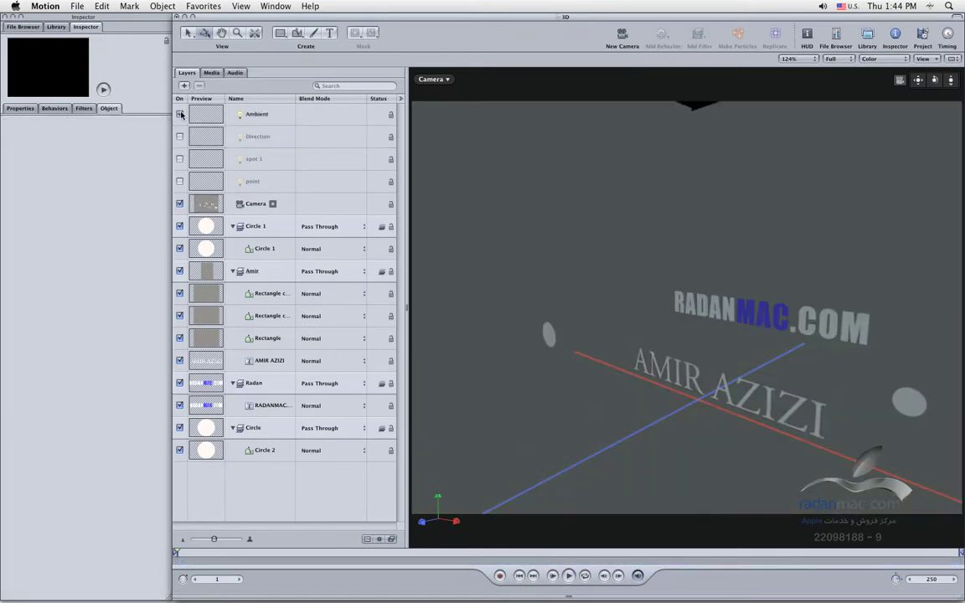
{"action": "left_click", "coordinate": [265, 122]}
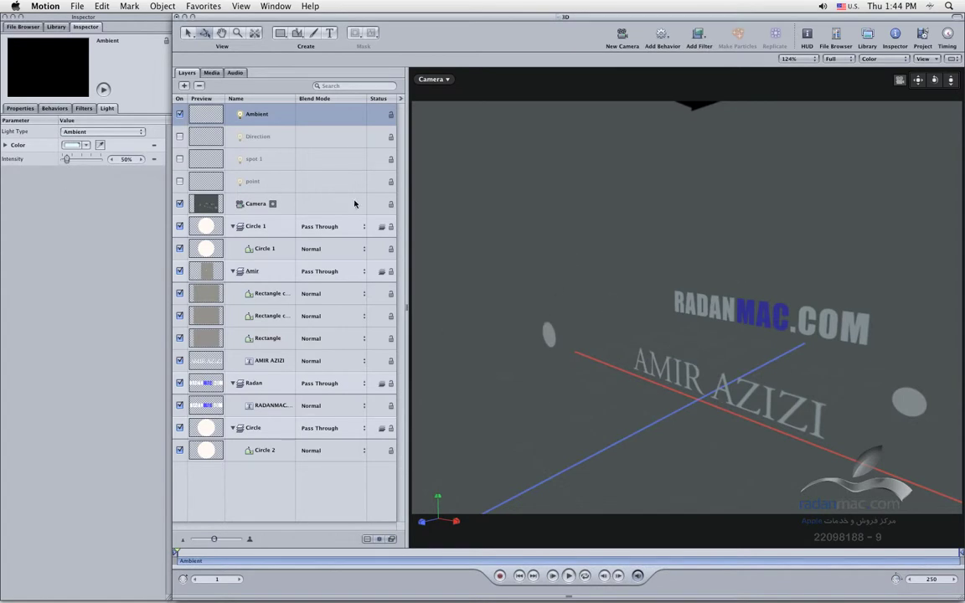
Change the Ambient light's colour to a pale green
{"action": "left_click", "coordinate": [71, 145]}
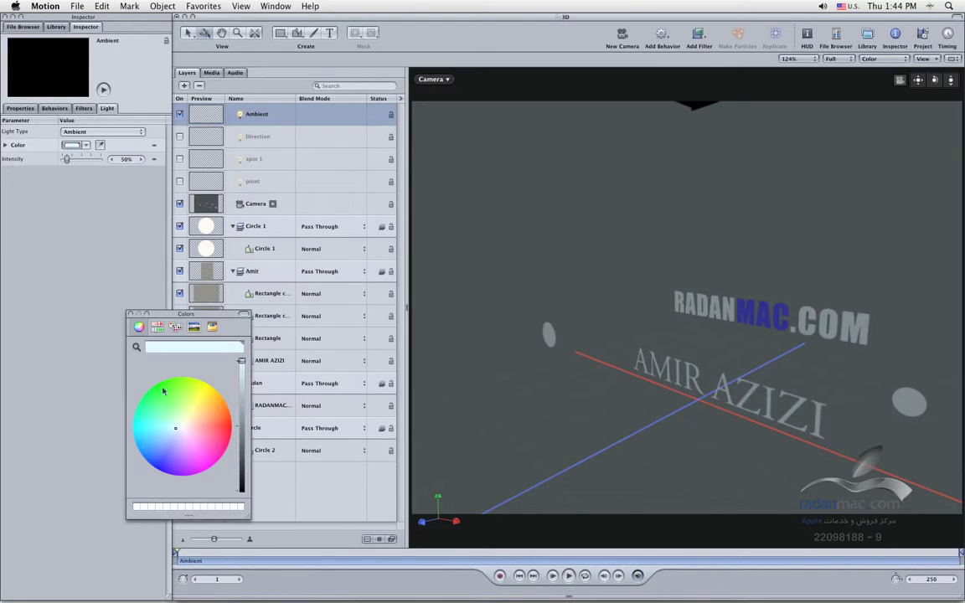
{"action": "left_click", "coordinate": [191, 423]}
{"action": "mouse_move", "coordinate": [191, 423]}
{"action": "left_mouse_down"}
{"action": "mouse_move", "coordinate": [170, 434]}
{"action": "mouse_move", "coordinate": [200, 446]}
{"action": "mouse_move", "coordinate": [157, 418]}
{"action": "mouse_move", "coordinate": [174, 425]}
{"action": "left_mouse_up"}
{"action": "left_click", "coordinate": [130, 315]}
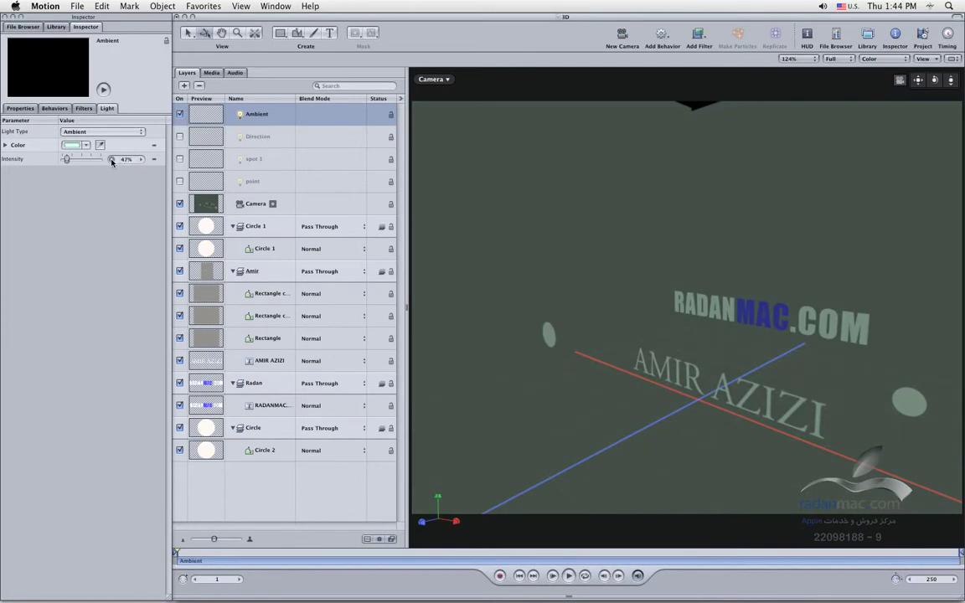
Try the Ambient light's intensity at 10% and at 30% to compare the scene brightness
{"action": "left_click", "coordinate": [126, 159]}
{"action": "type", "text": "0"}
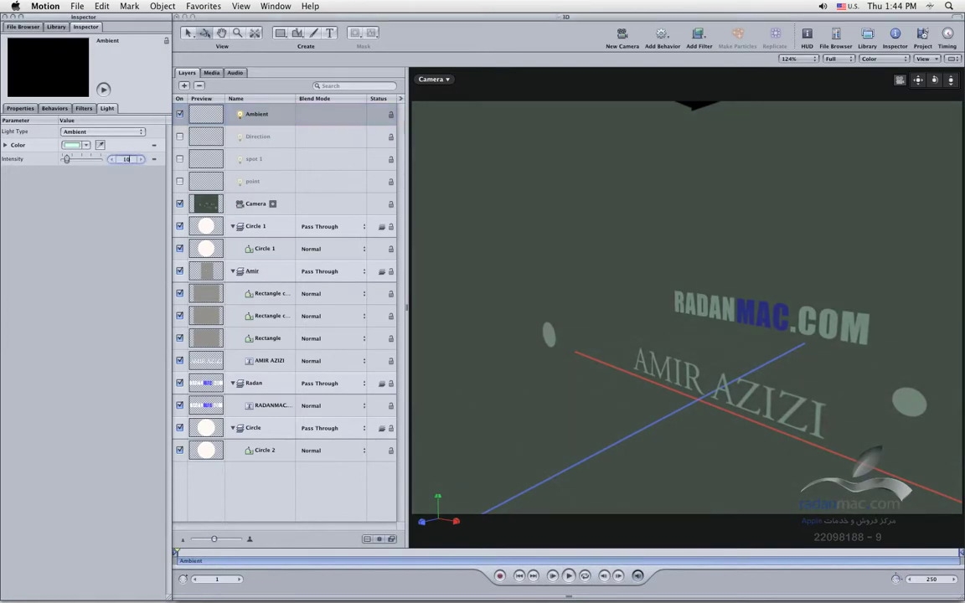
{"action": "key", "text": "Return"}
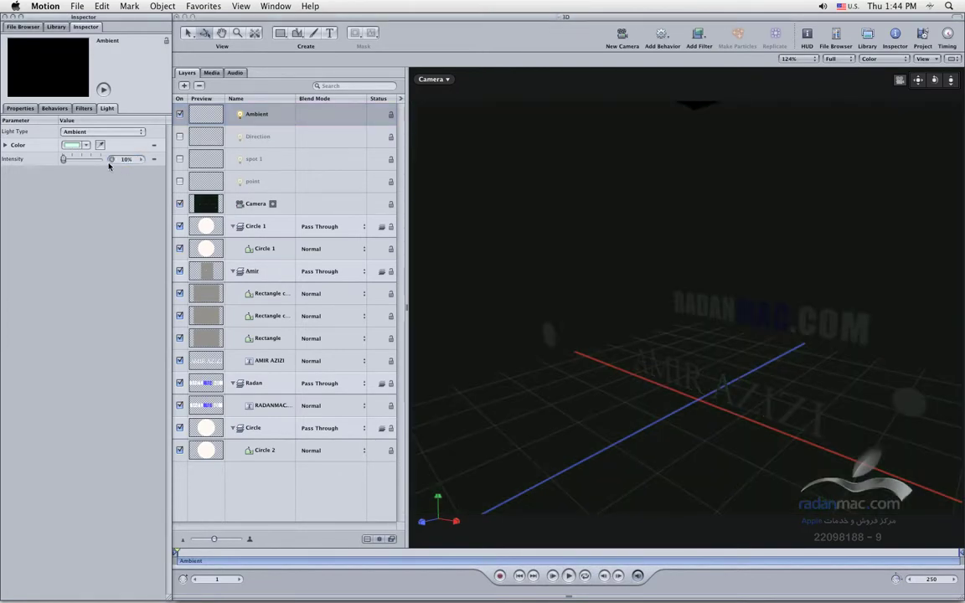
{"action": "left_click_drag", "start_coordinate": [94, 163], "coordinate": [128, 160]}
{"action": "type", "text": "30"}
{"action": "key", "text": "Return"}
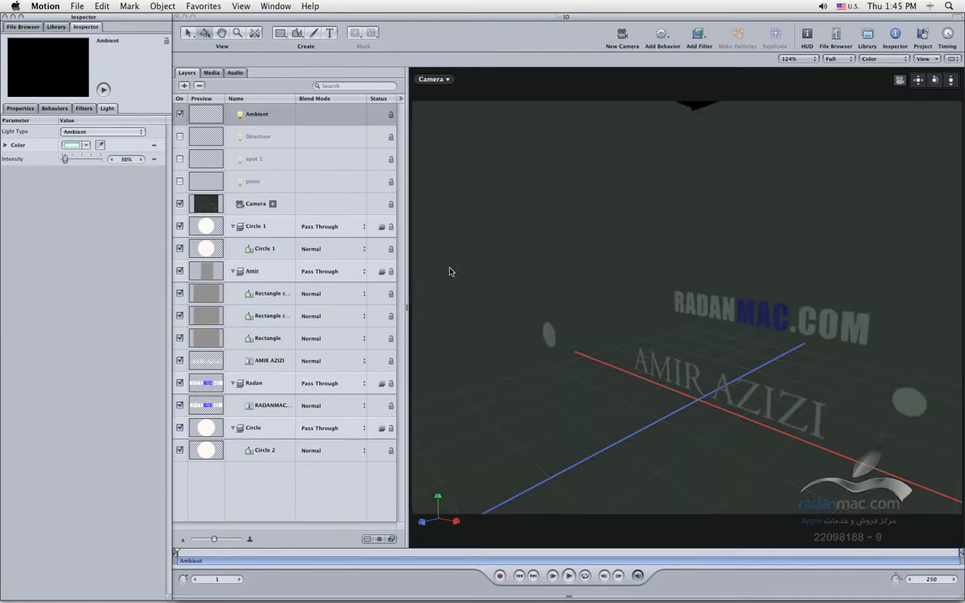
Set the Ambient light's intensity to 10%
{"action": "left_click", "coordinate": [118, 158]}
{"action": "type", "text": "10"}
{"action": "key", "text": "Return"}
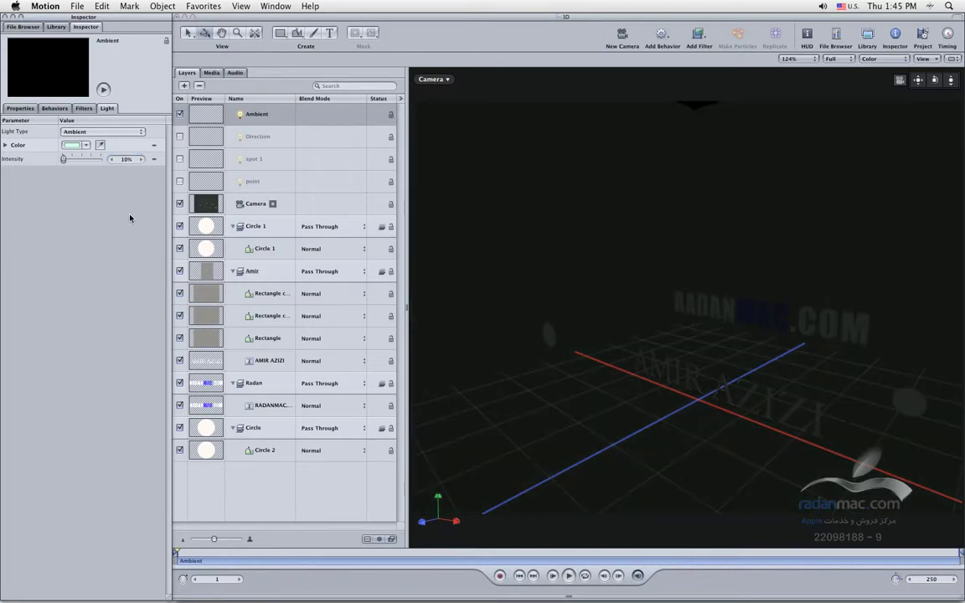